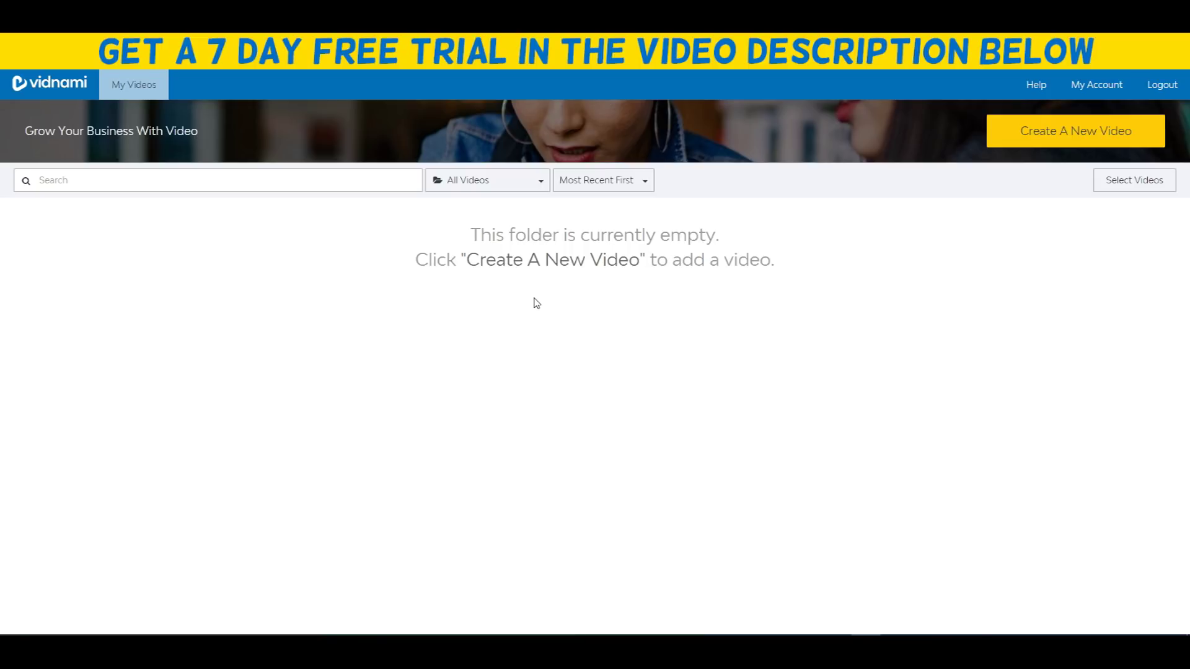
- Open the All Videos folder list and close it without changing folders
left_click(471, 186)
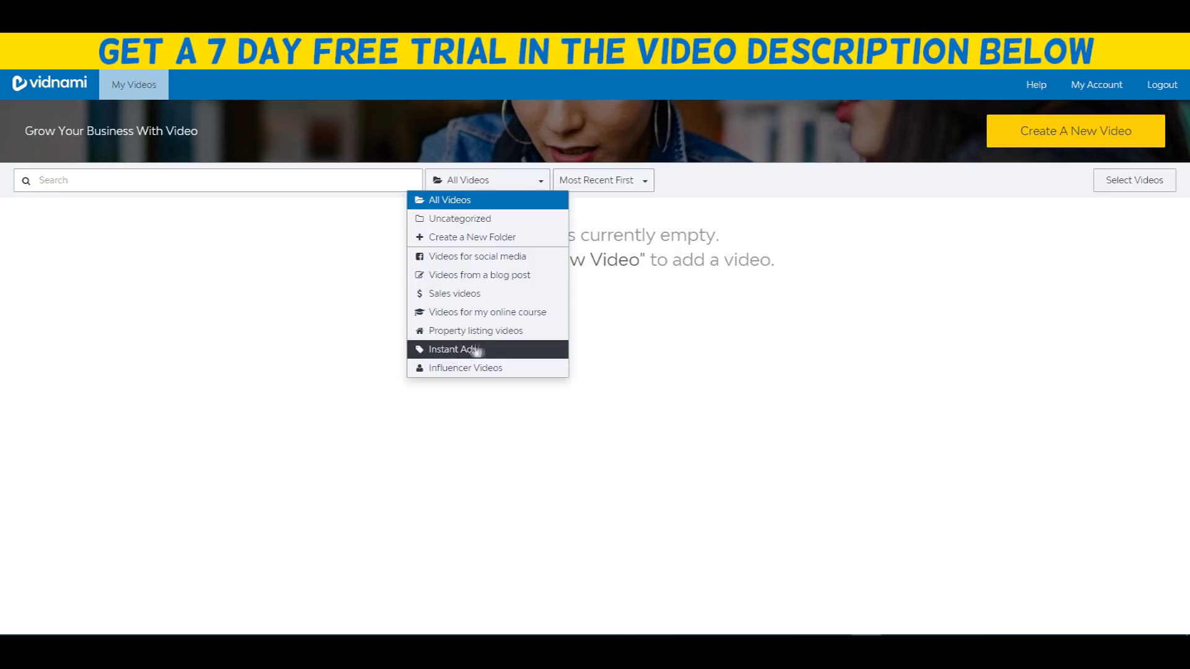
left_click(339, 308)
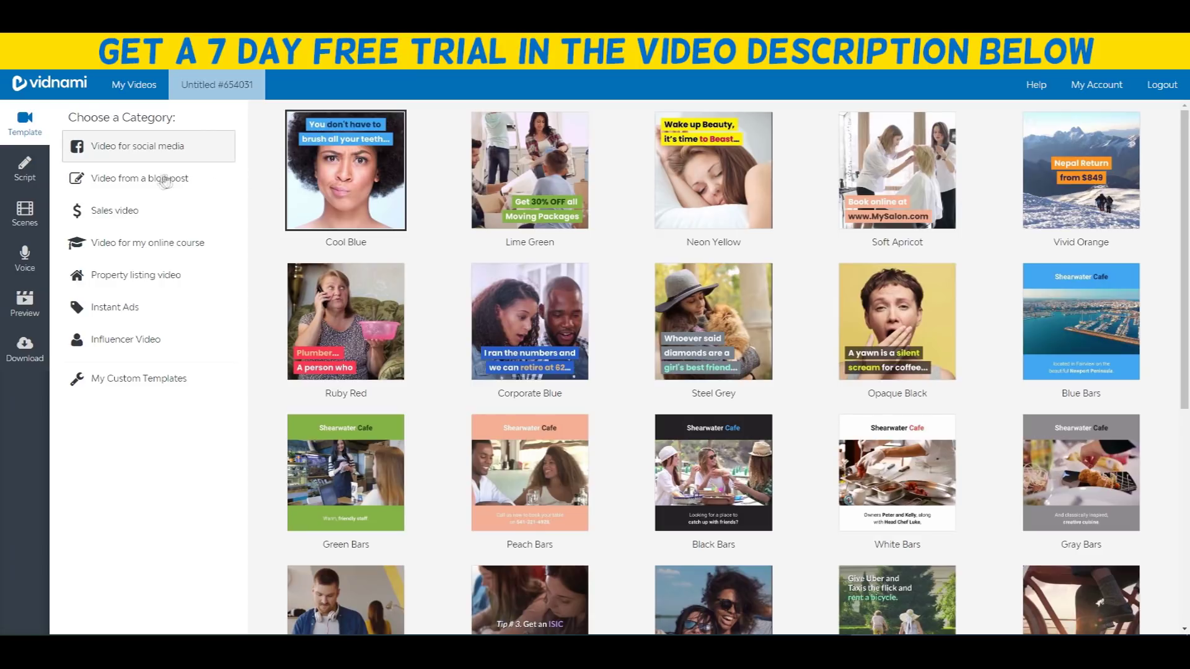
- Browse the Blog Post, Sales, Online Course, Property, Instant Ads, Influencer and Custom template categories
left_click(141, 182)
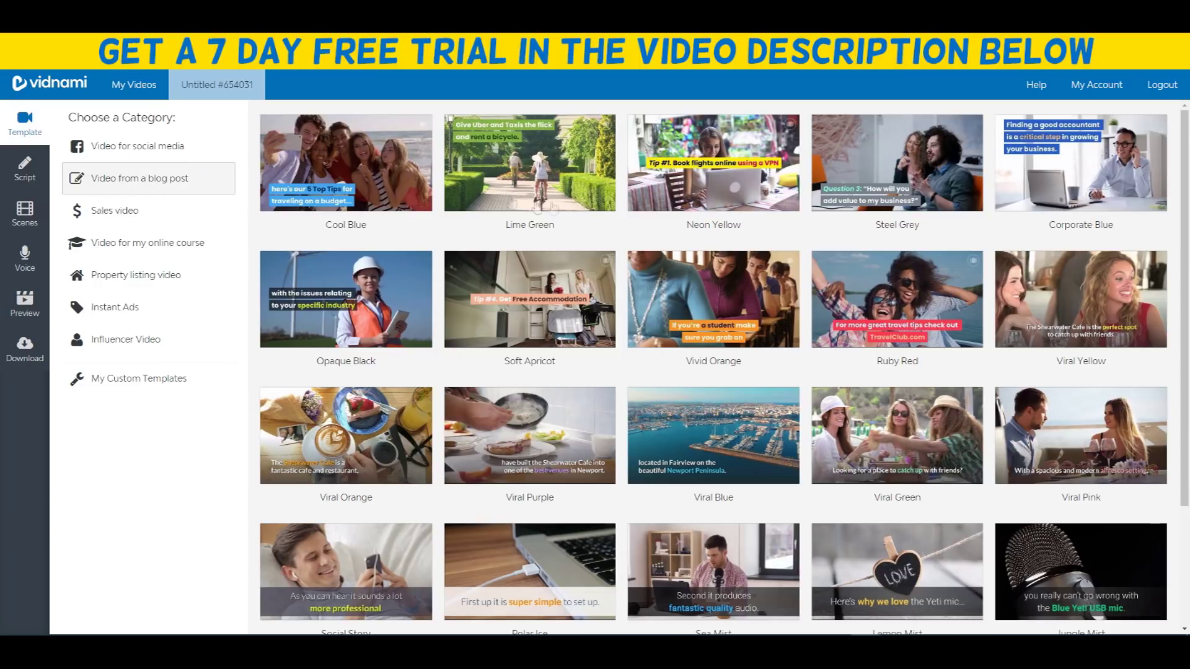
left_click(148, 223)
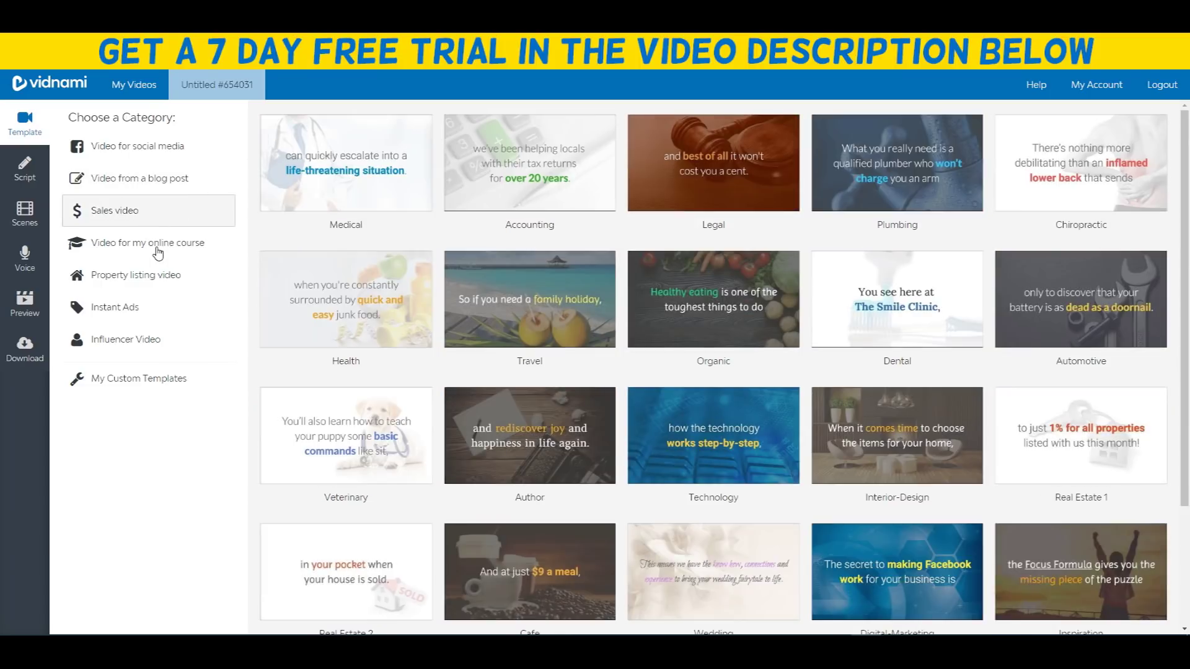
left_click(155, 247)
left_click(173, 282)
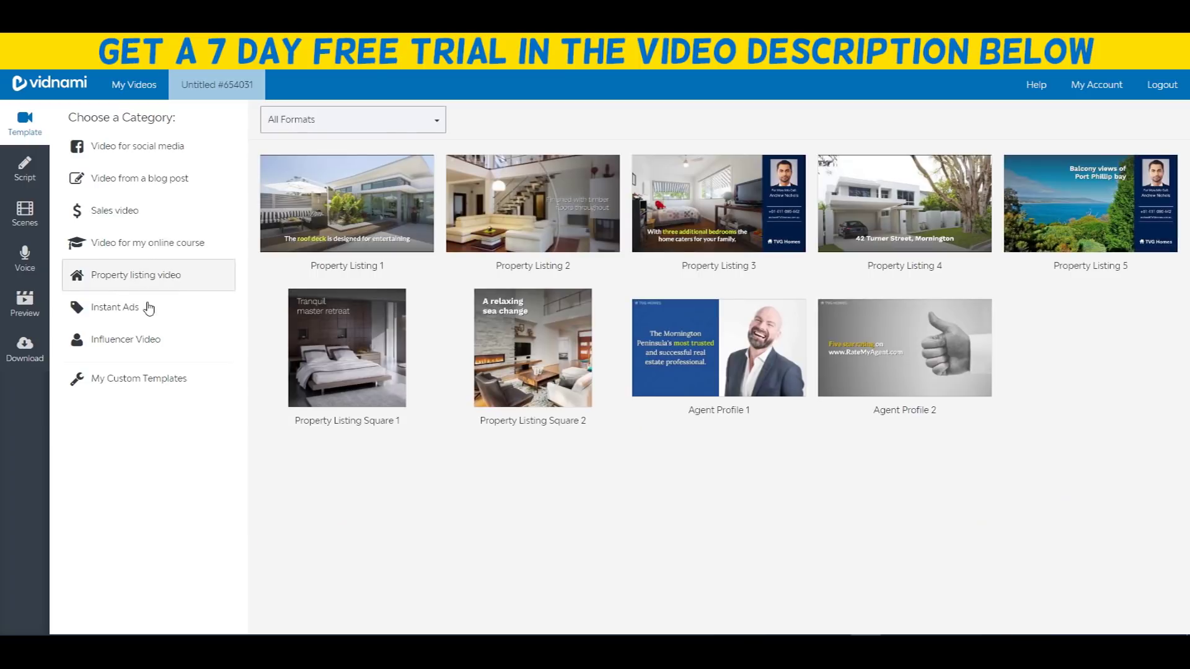
left_click(147, 309)
left_click(146, 338)
left_click(155, 377)
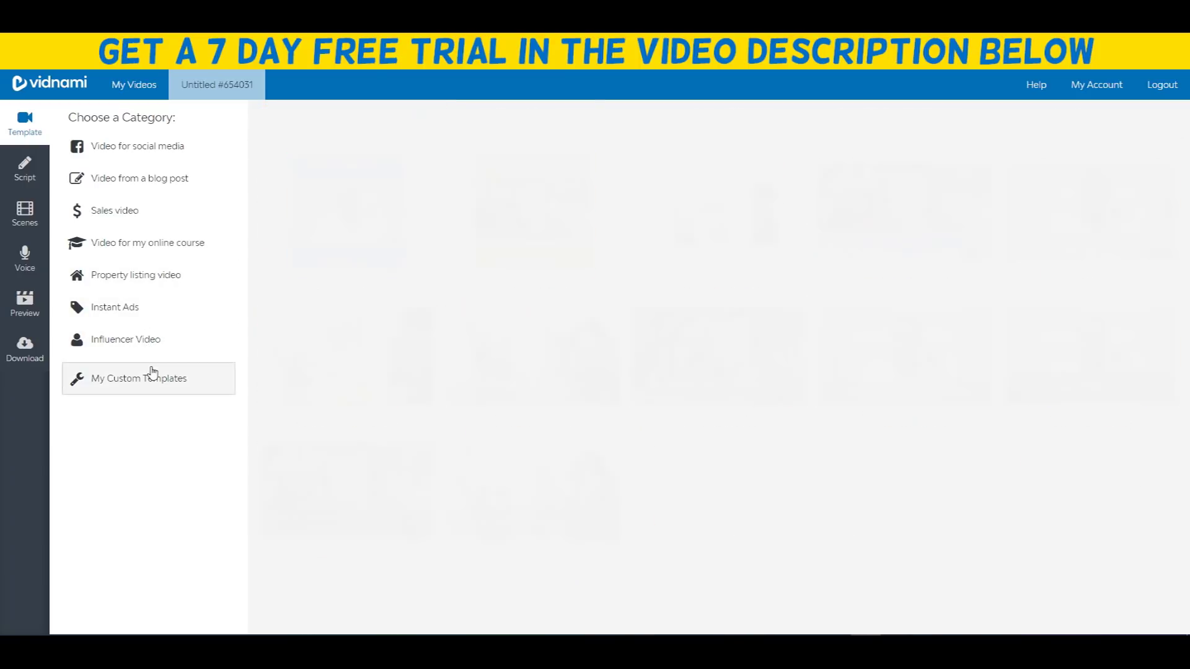
- Compare the blog-post and social media templates, then settle on the Sales video templates
left_click(142, 179)
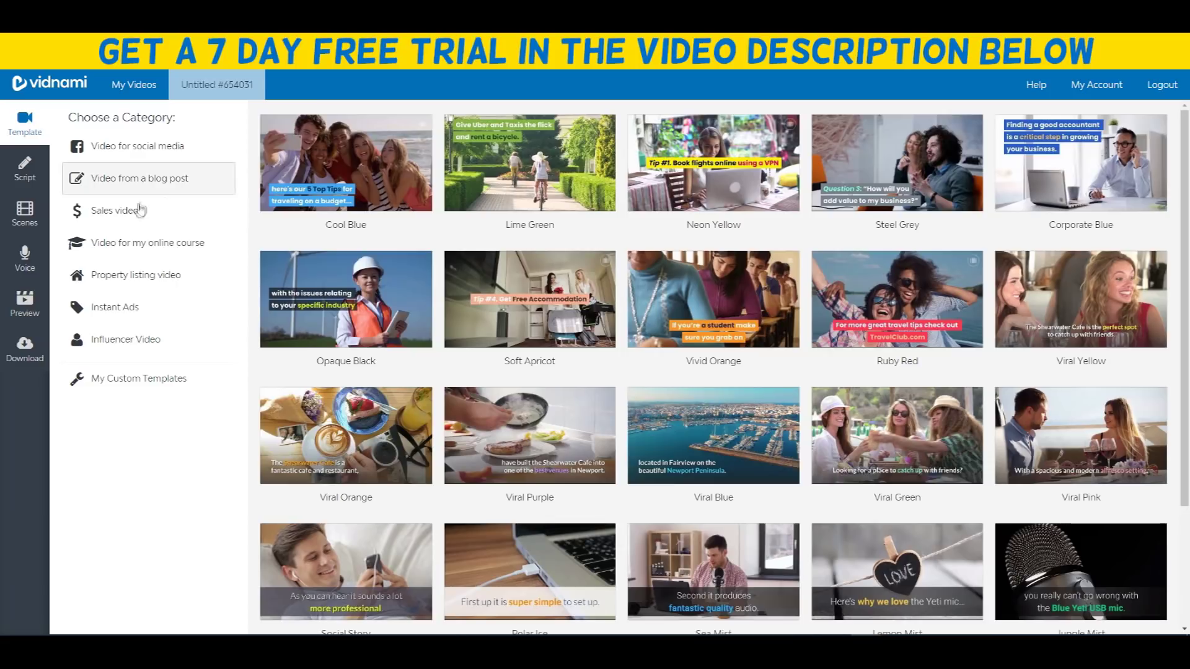
left_click(140, 213)
scroll(414, 221, "down", 3)
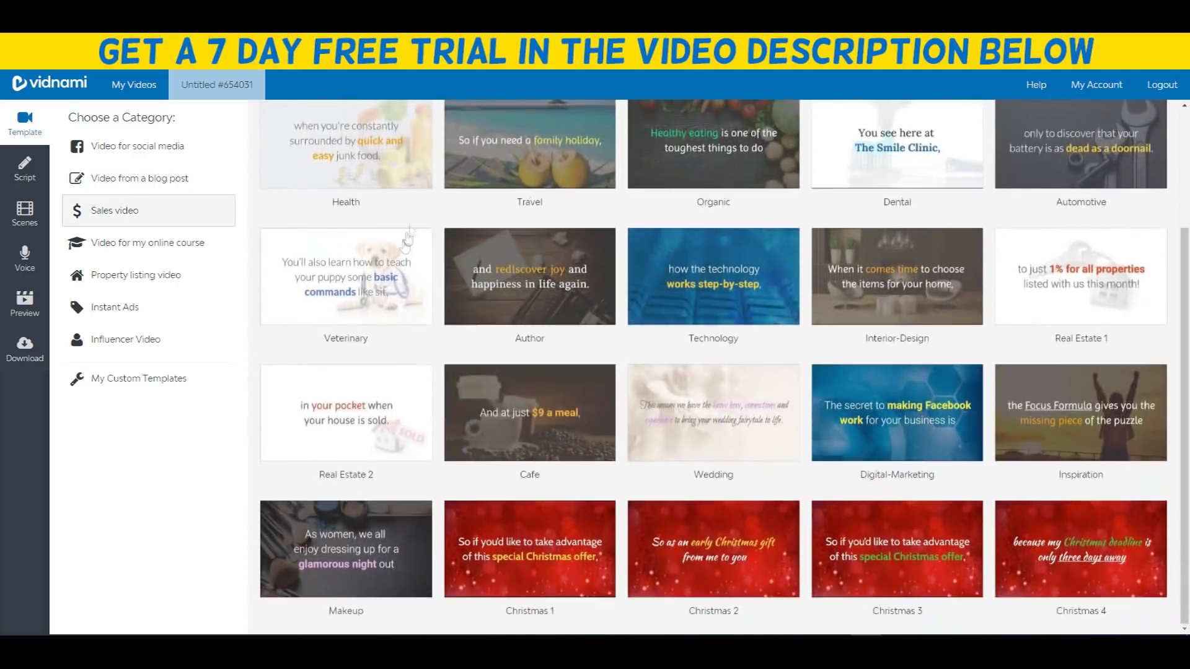
scroll(418, 297, "up", 3)
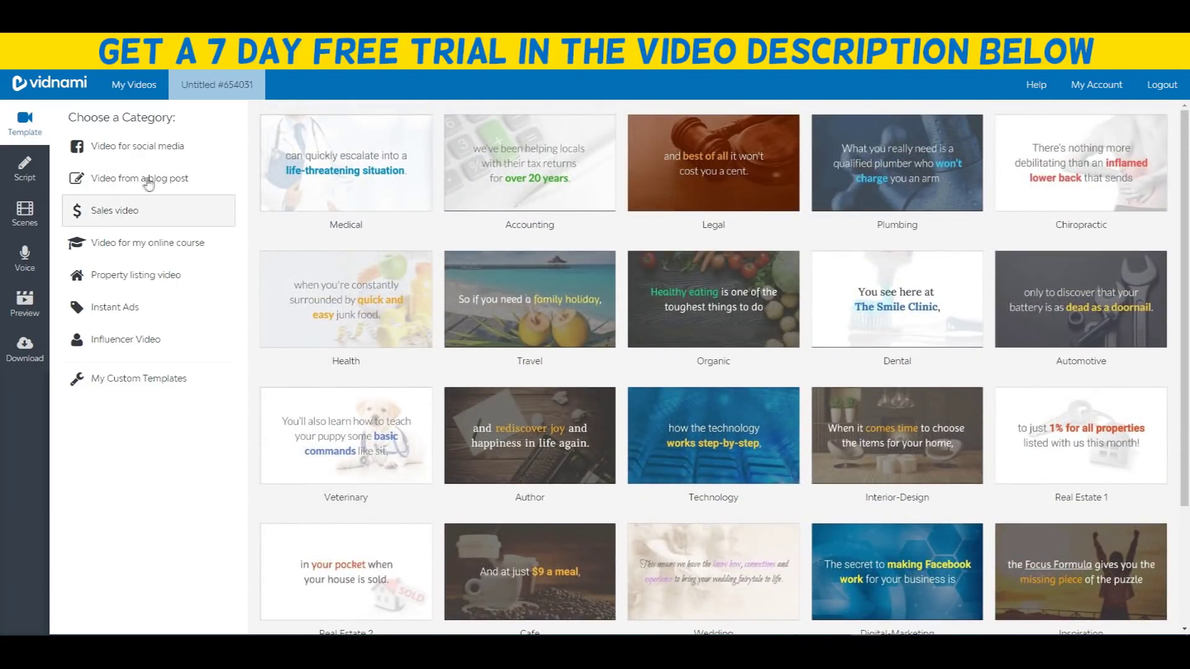
left_click(129, 182)
left_click(138, 147)
left_click(187, 179)
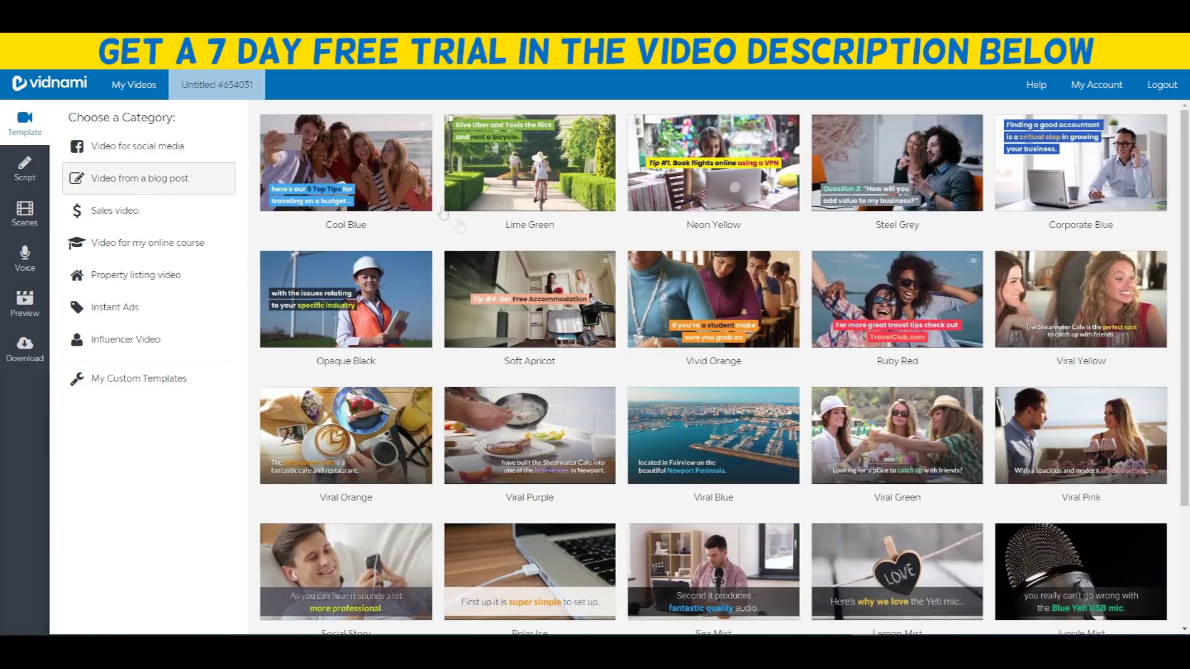
left_click(134, 212)
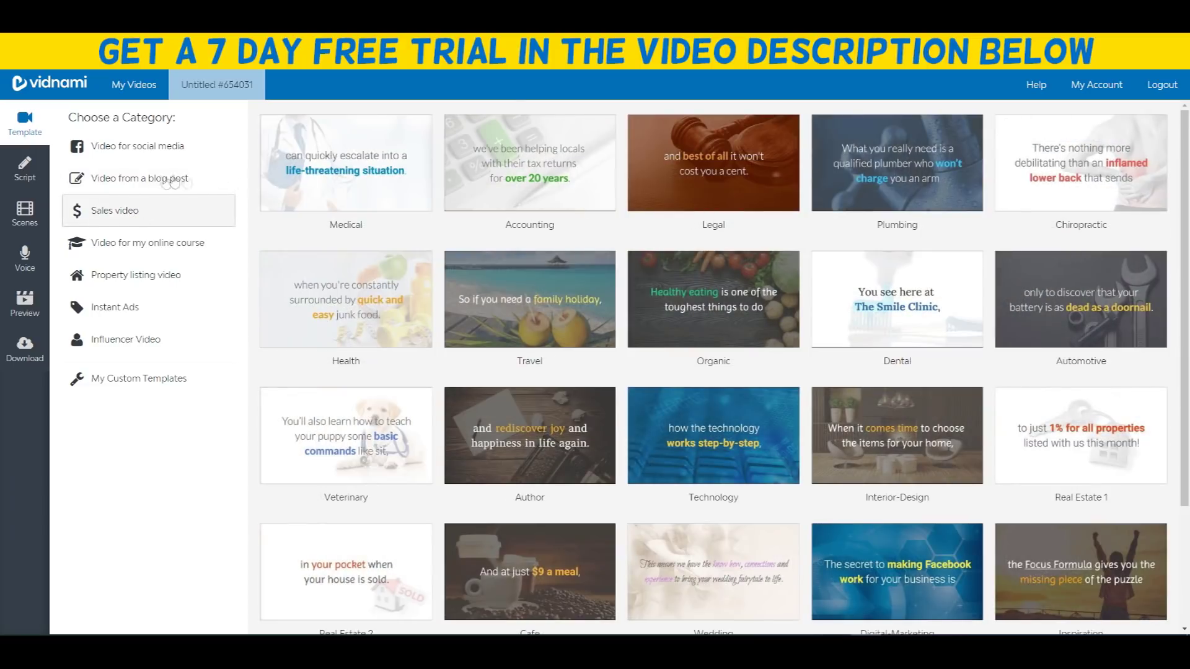
left_click(129, 180)
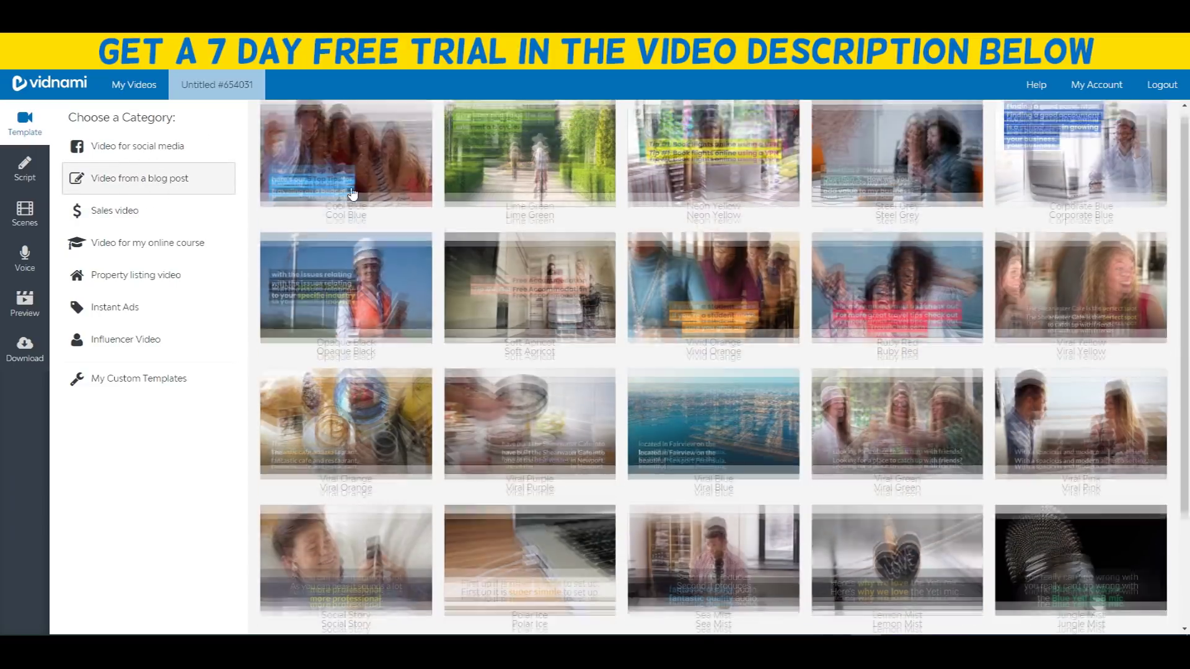
scroll(135, 185, "down", 2)
left_click(135, 210)
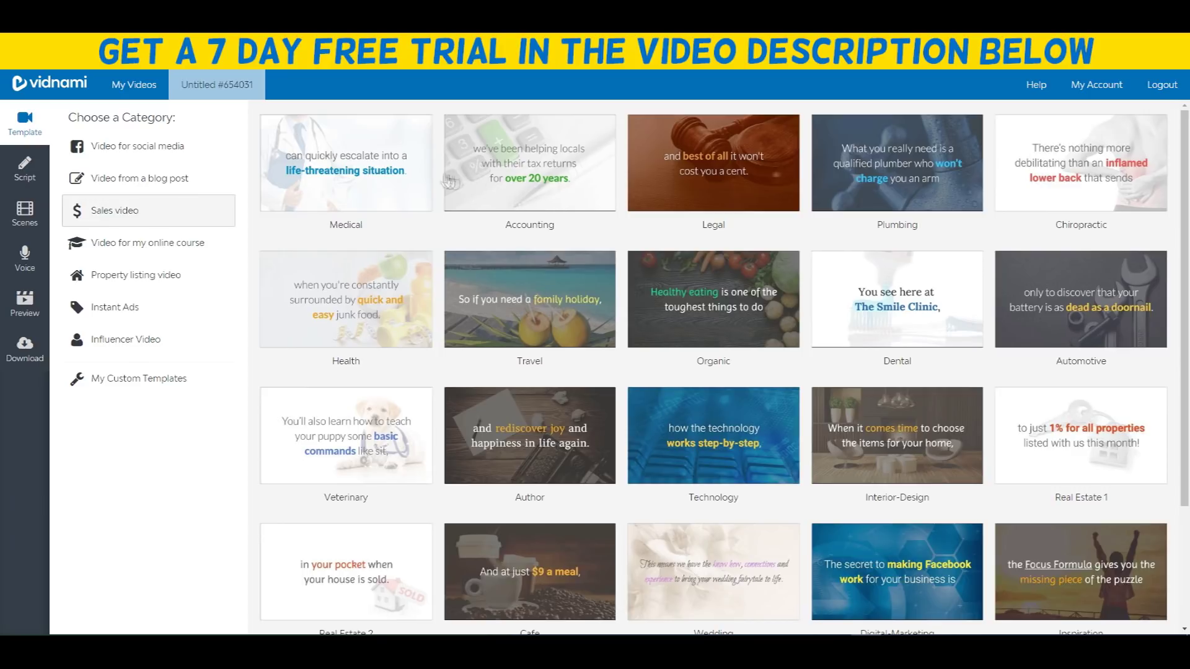
scroll(731, 198, "down", 2)
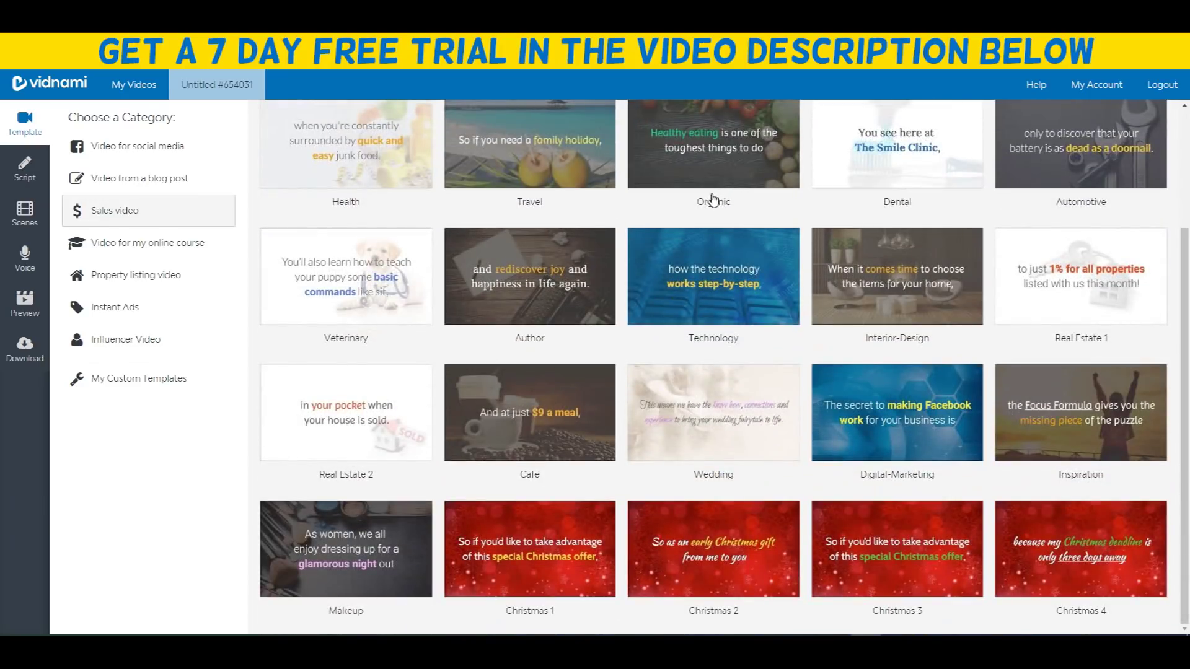
scroll(460, 276, "up", 2)
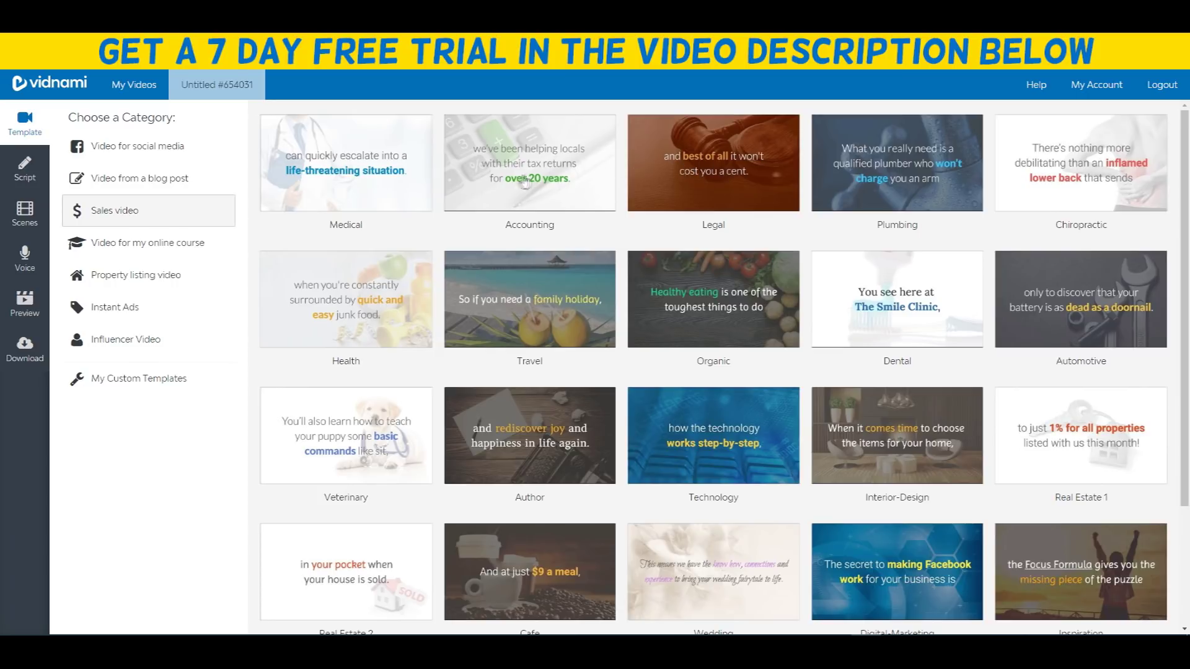
- Use the Travel sales template and title the video 'Test 1', leaving the script empty
left_click(528, 290)
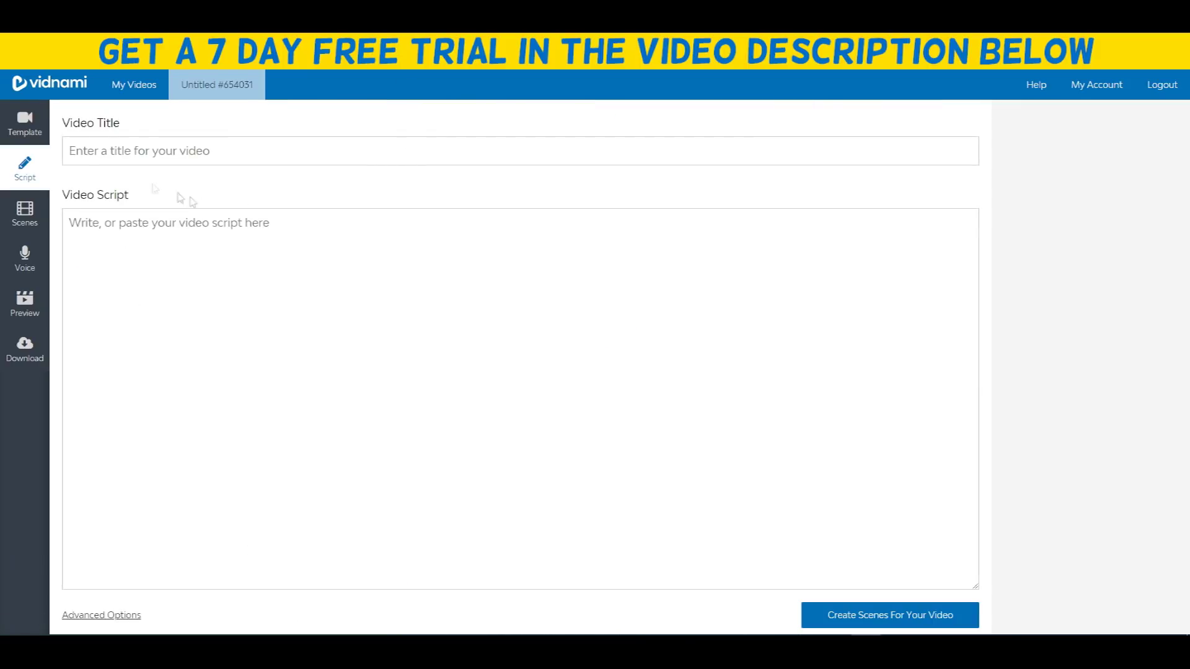
left_click(208, 155)
type("T")
key("BackSpace")
type("T")
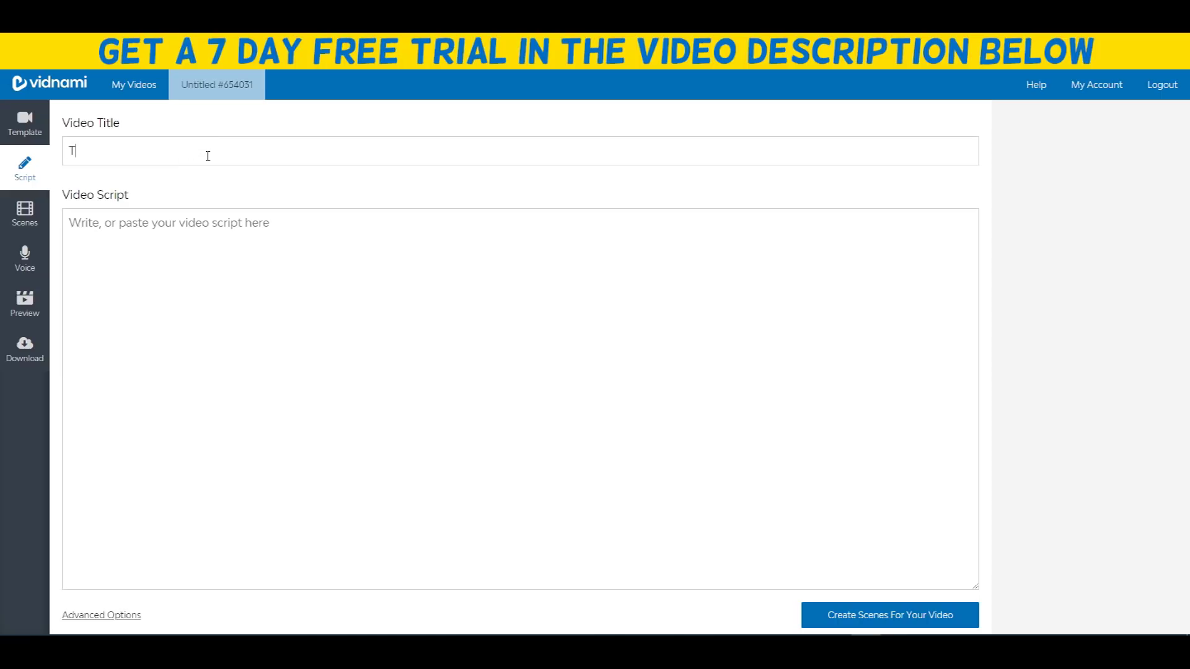
type("est 1")
left_click(193, 251)
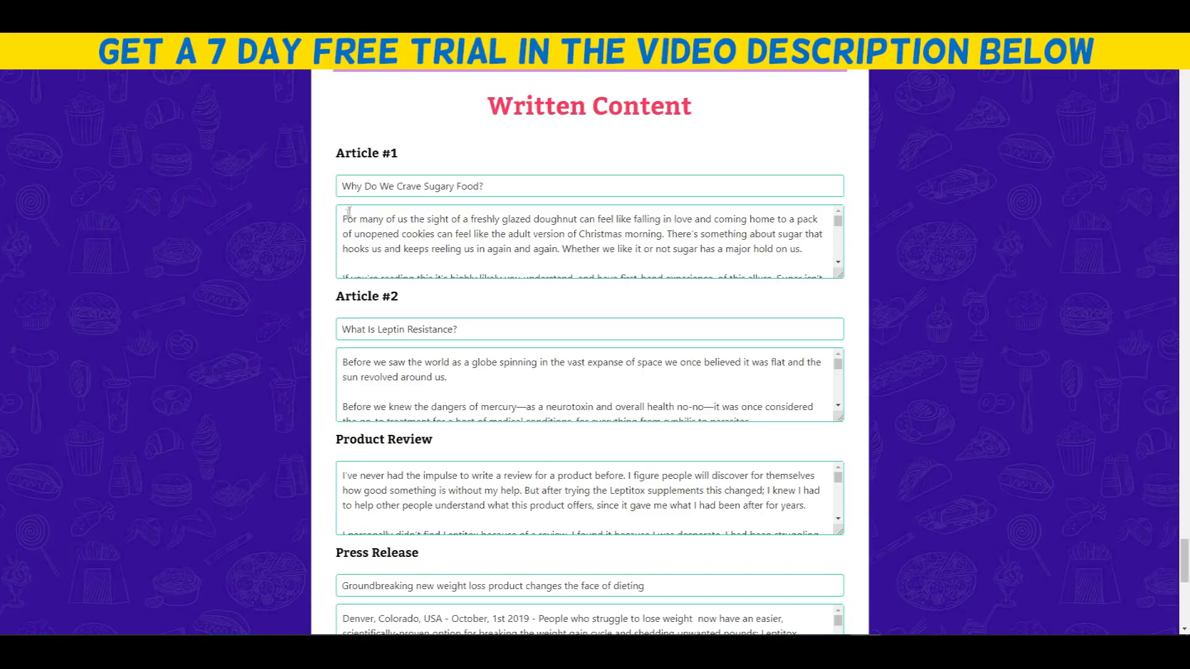
- Copy the full Article #1 text, 'Why Do We Crave Sugary Food?'
scroll(372, 208, "up", 1)
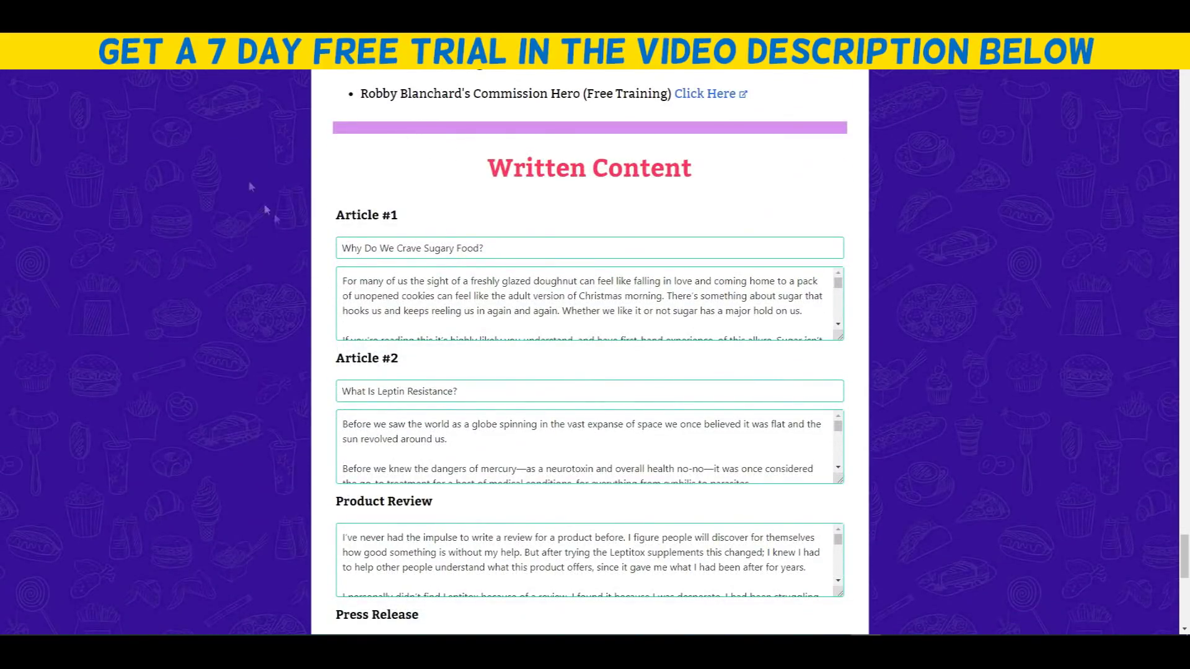
left_click_drag(349, 278, 480, 400)
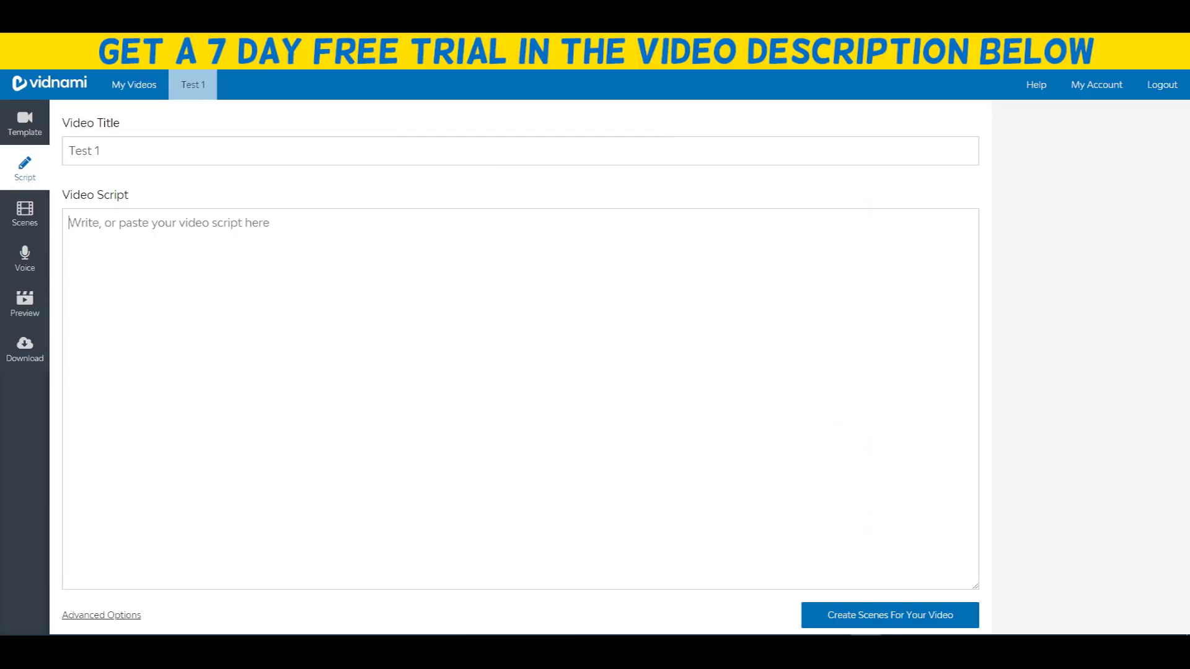
right_click(285, 309)
- Paste the sugar article into the script and generate its 60 scenes, then review them
left_click(312, 406)
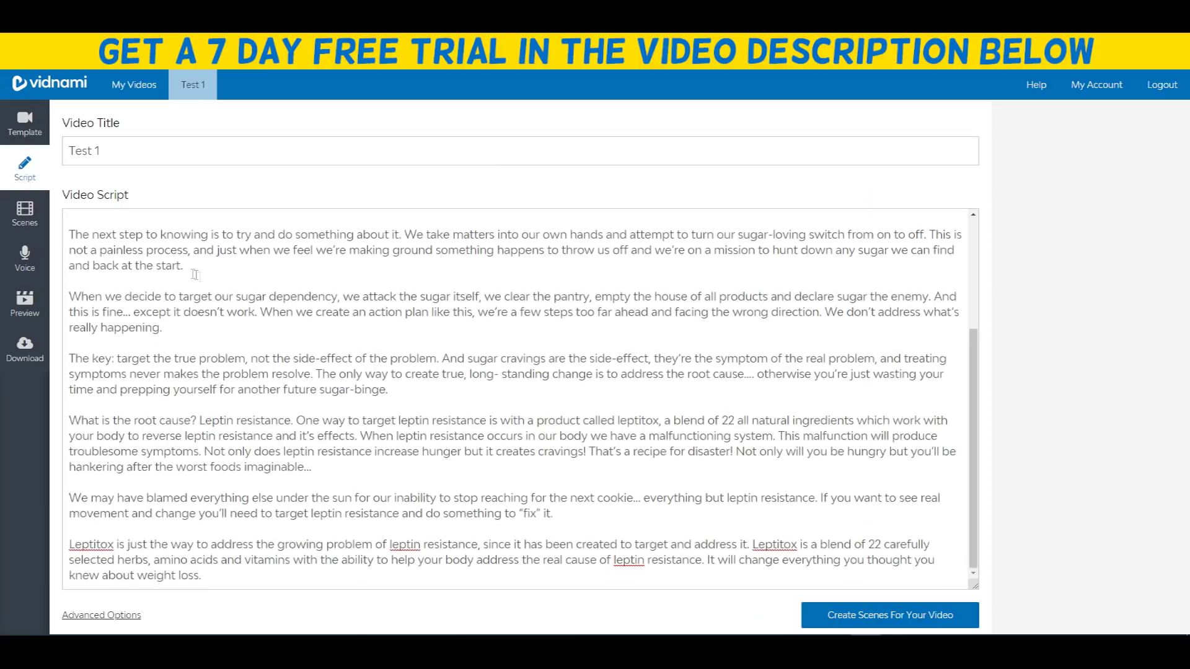
scroll(866, 550, "up", 3)
left_click(877, 615)
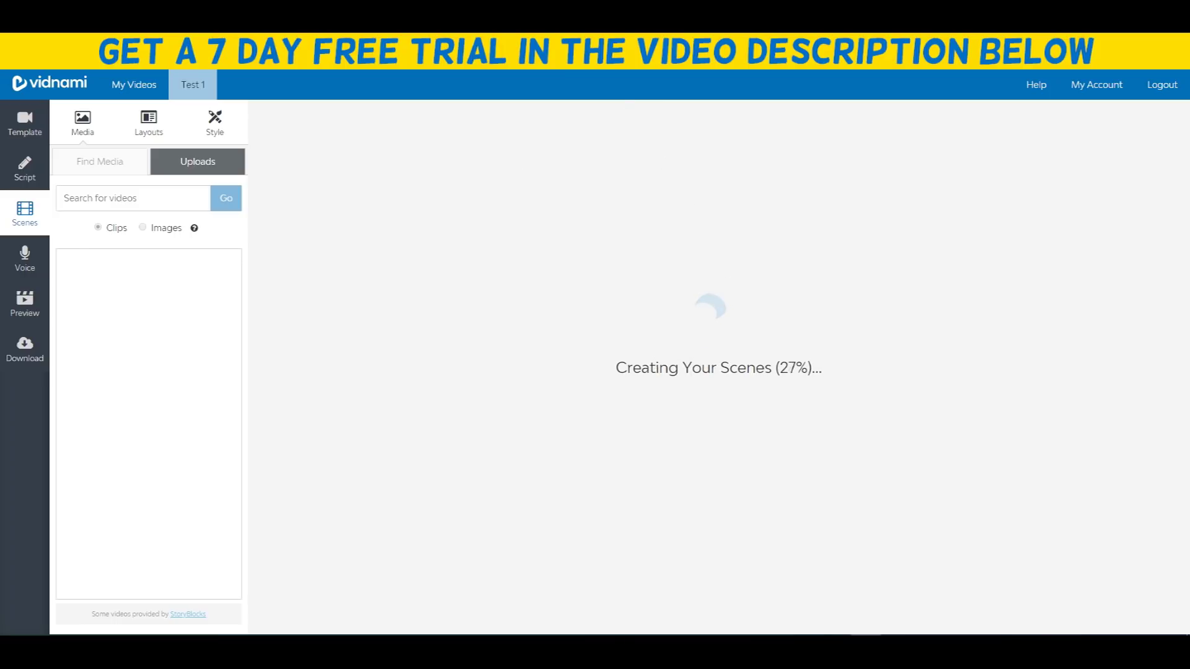
scroll(398, 286, "down", 12)
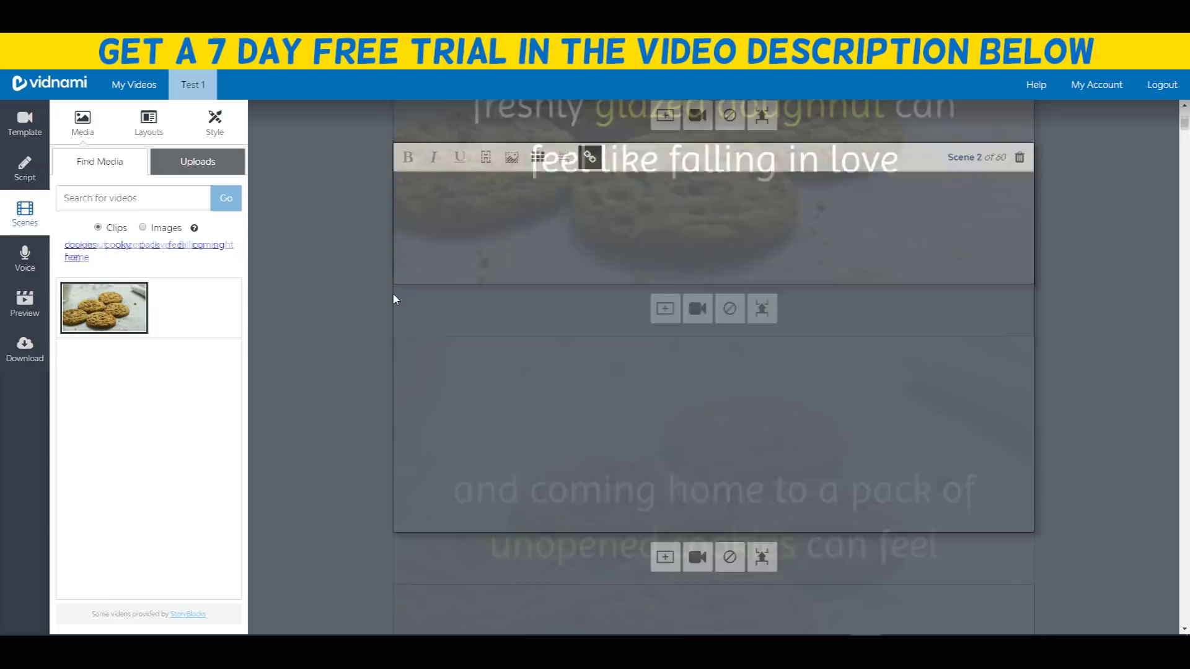
scroll(452, 351, "up", 10)
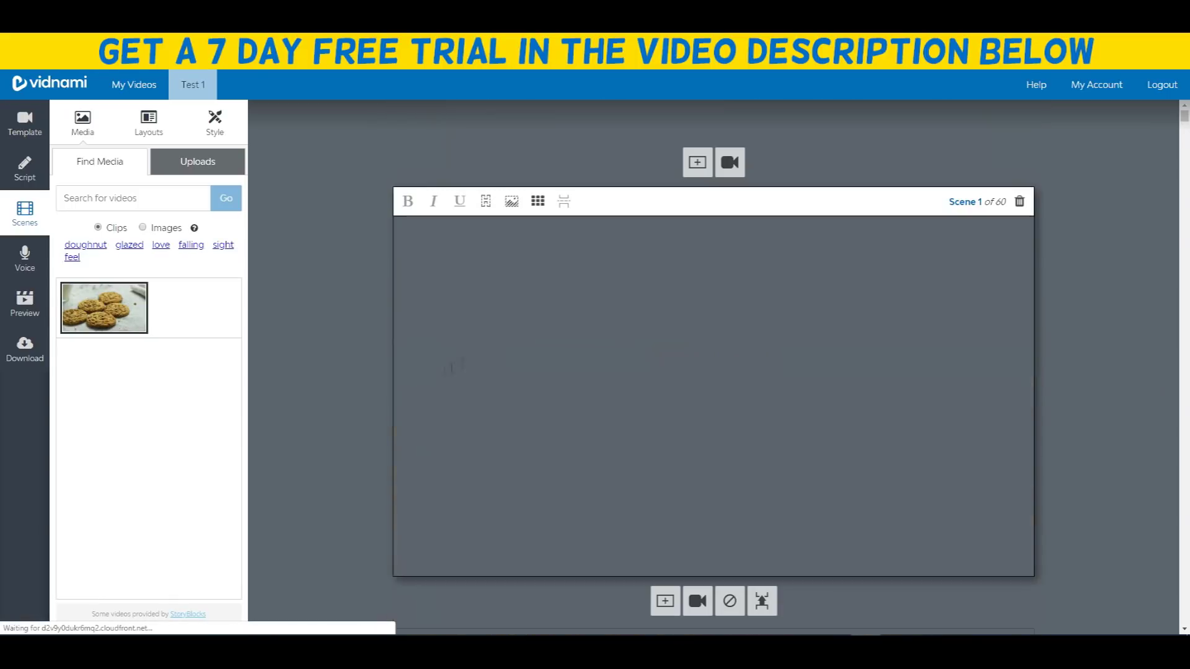
scroll(432, 342, "down", 20)
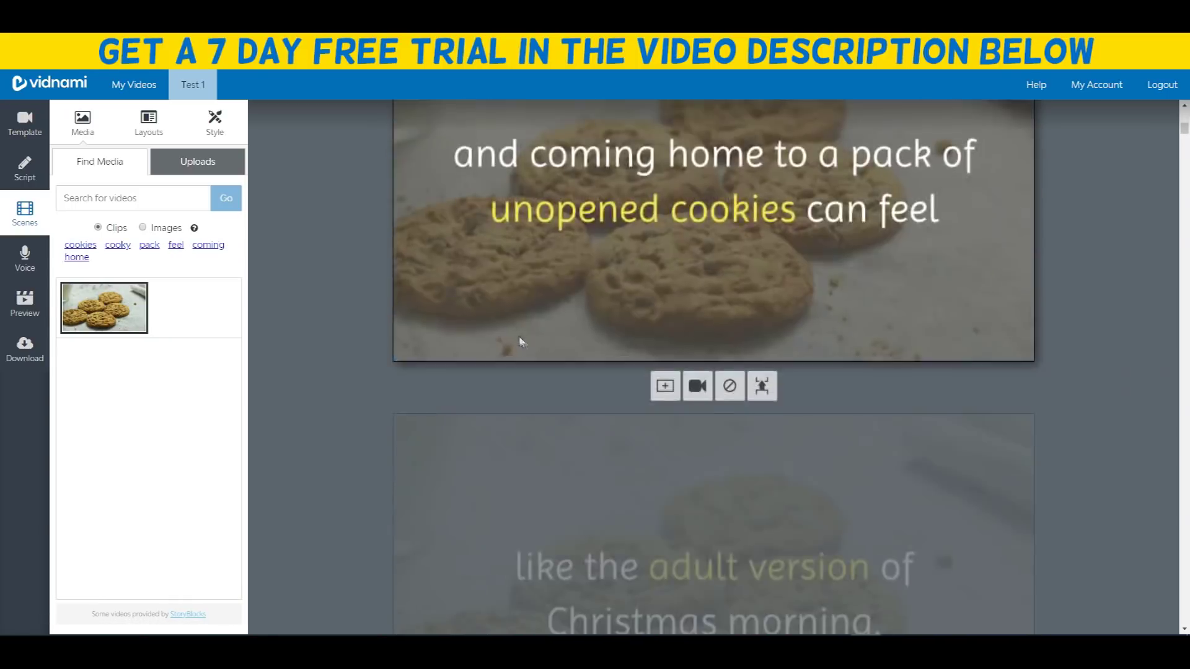
scroll(341, 284, "down", 2)
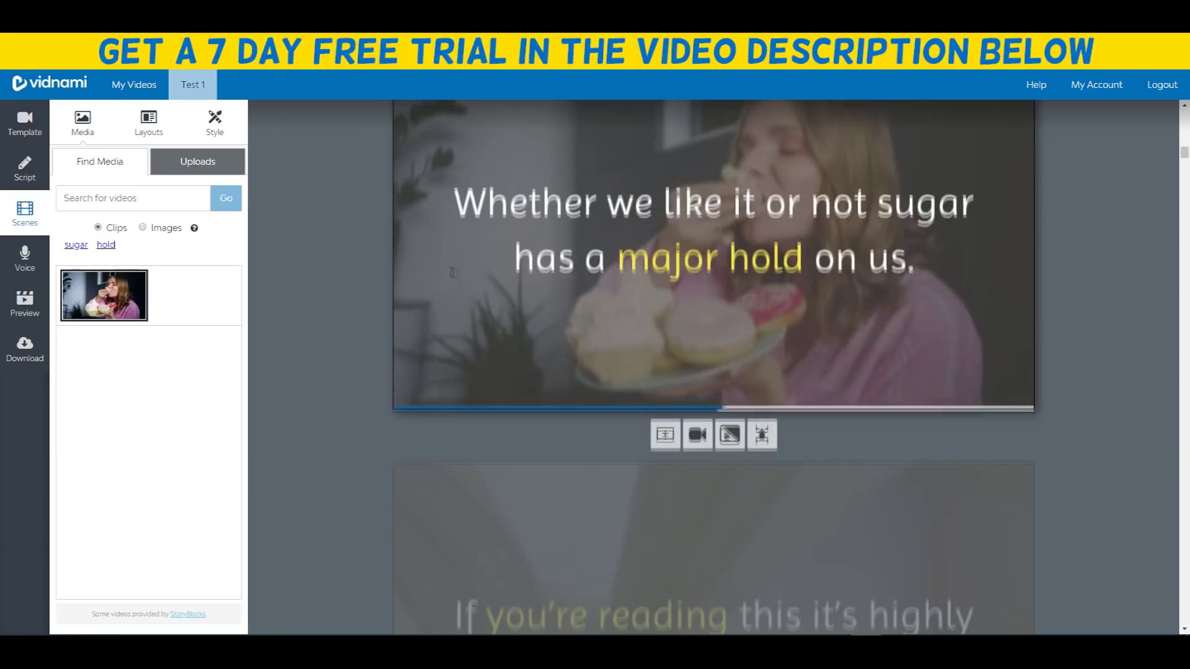
scroll(457, 337, "down", 10)
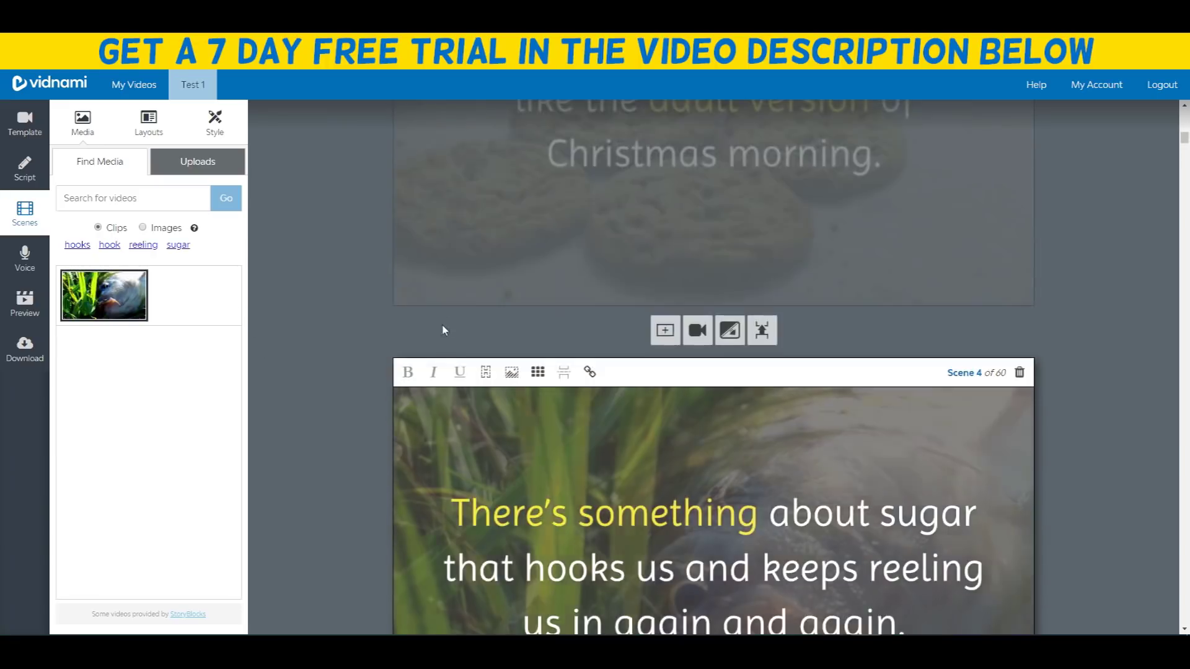
scroll(589, 269, "up", 15)
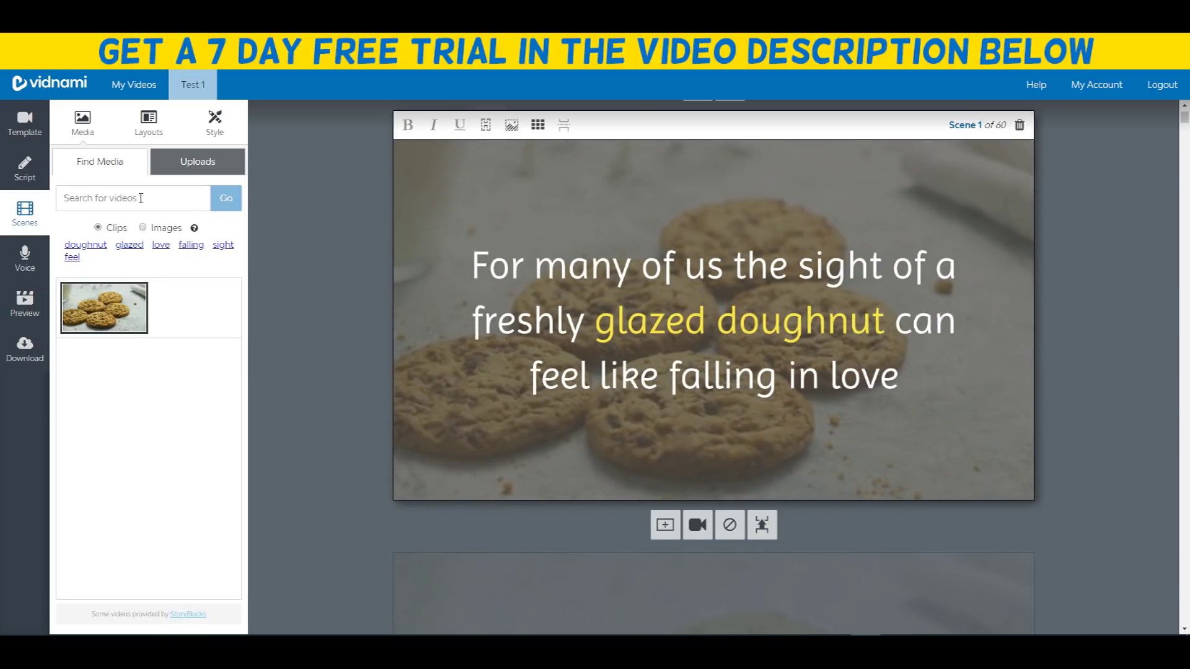
- Search stock clips for 'weight loss' and set the exercising-woman clip behind Scene 1
left_click(134, 198)
type("weight loss")
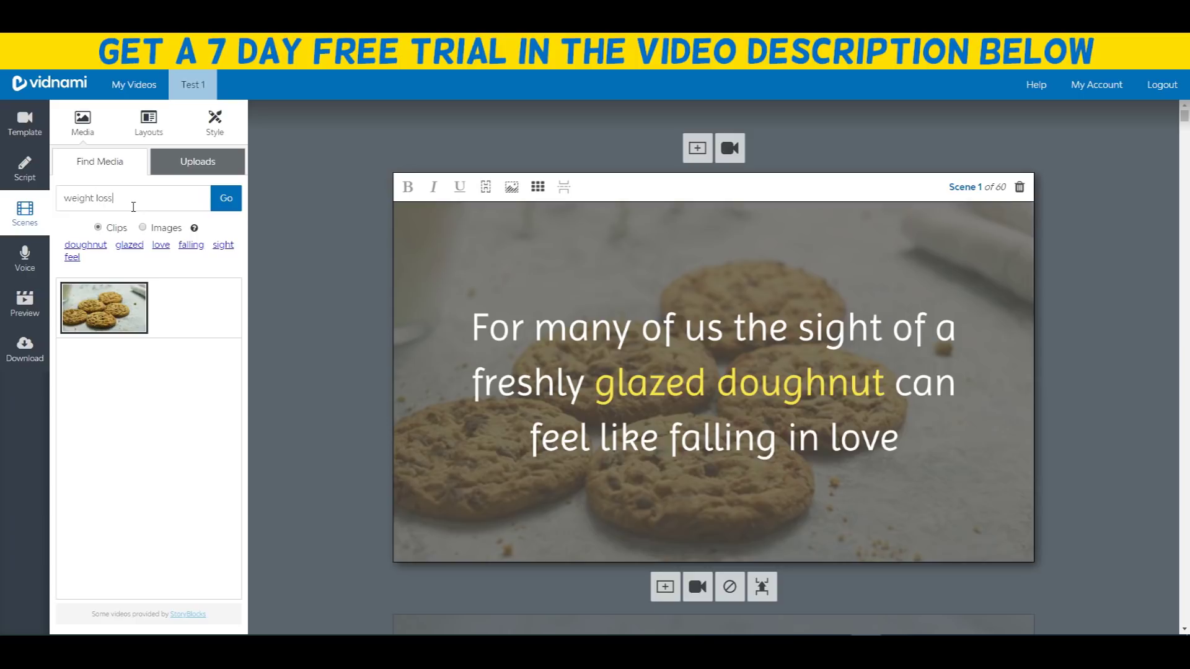
key("Return")
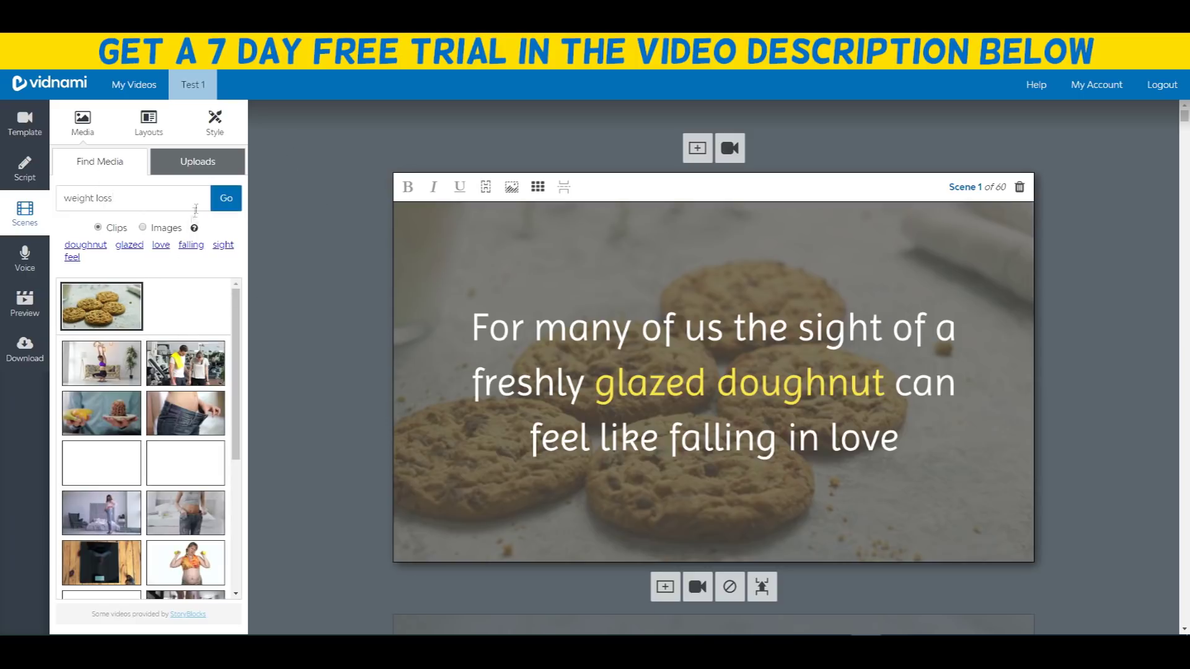
left_click(112, 366)
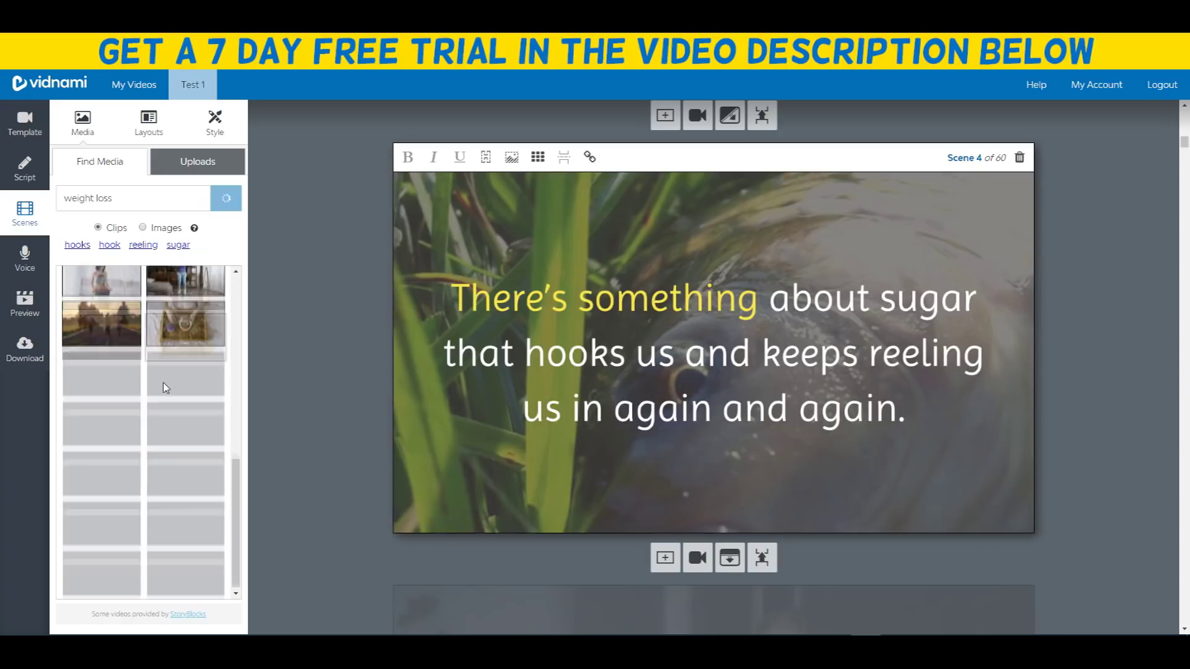
- Rerun the 'weight loss' media search for Images instead of clips
scroll(147, 361, "up", 1)
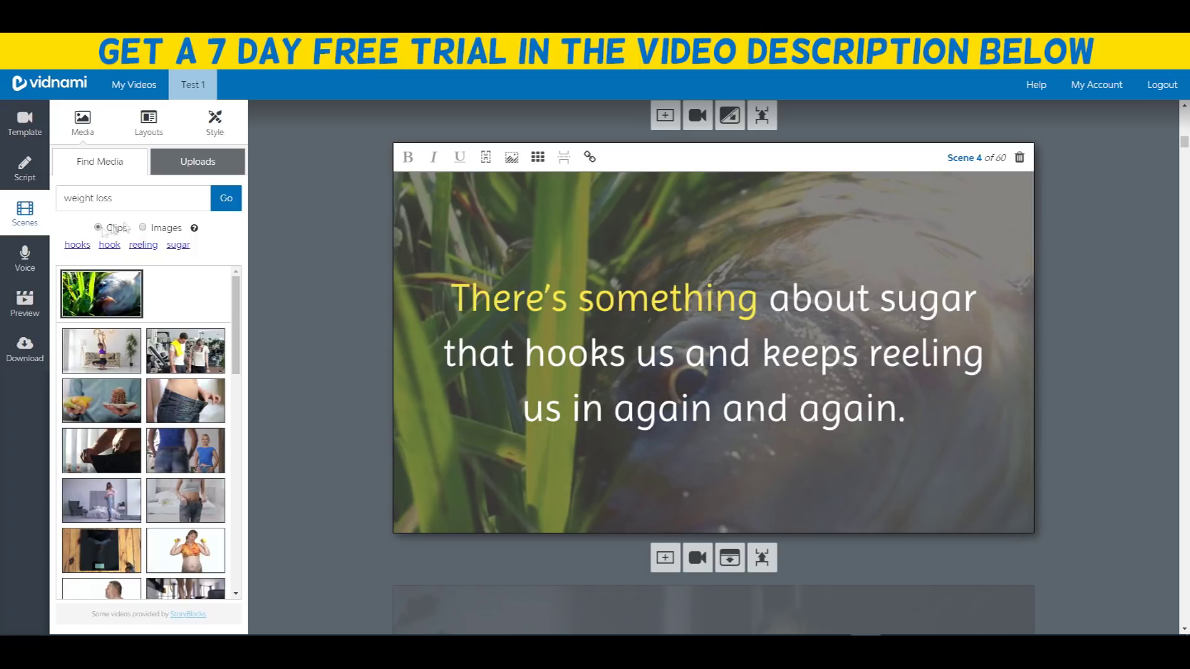
left_click(142, 227)
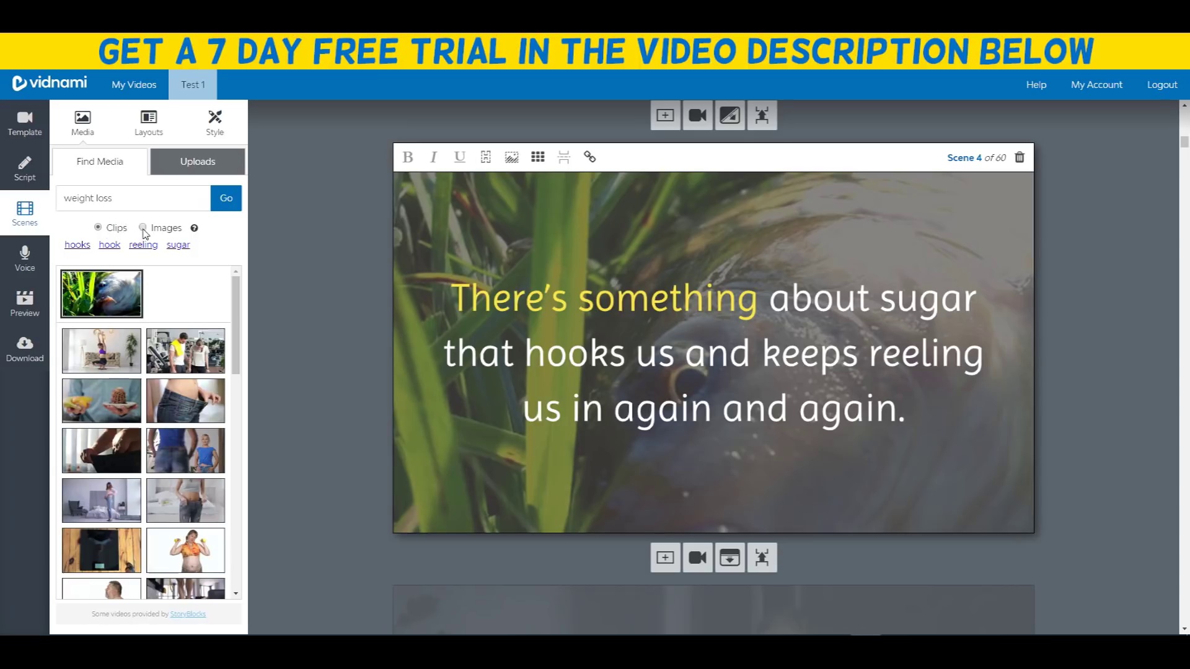
left_click(226, 198)
scroll(389, 310, "down", 10)
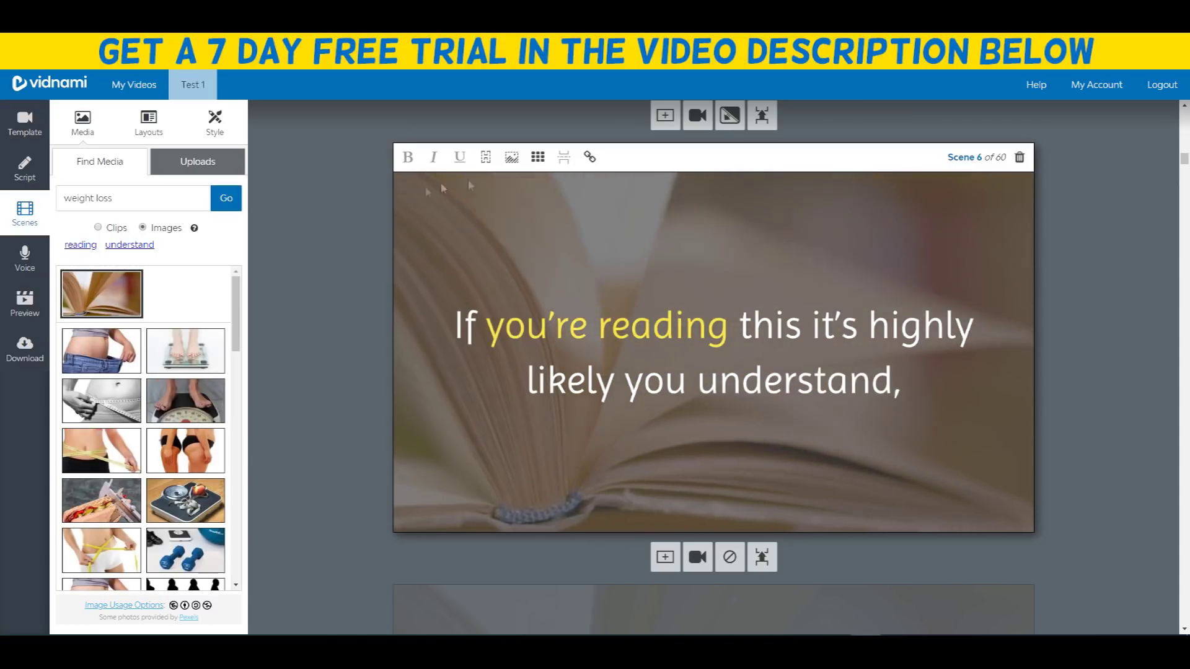
- Scroll through the scene list down to scene 50's 'worst foods' line
scroll(533, 315, "up", 1)
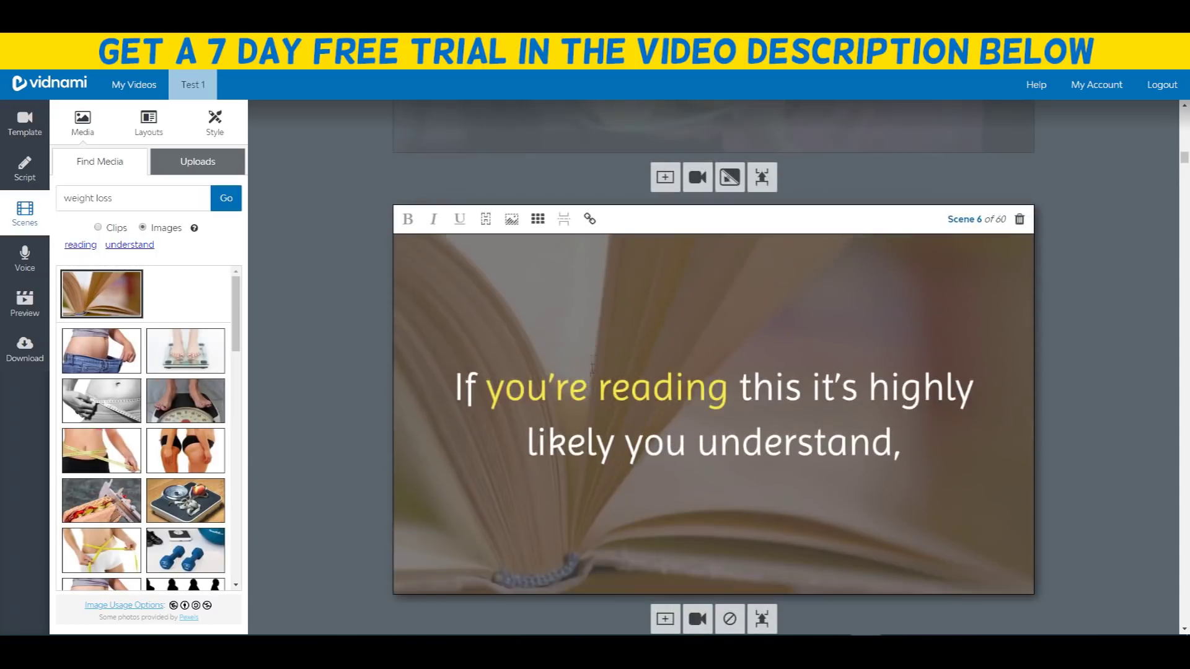
scroll(577, 378, "up", 5)
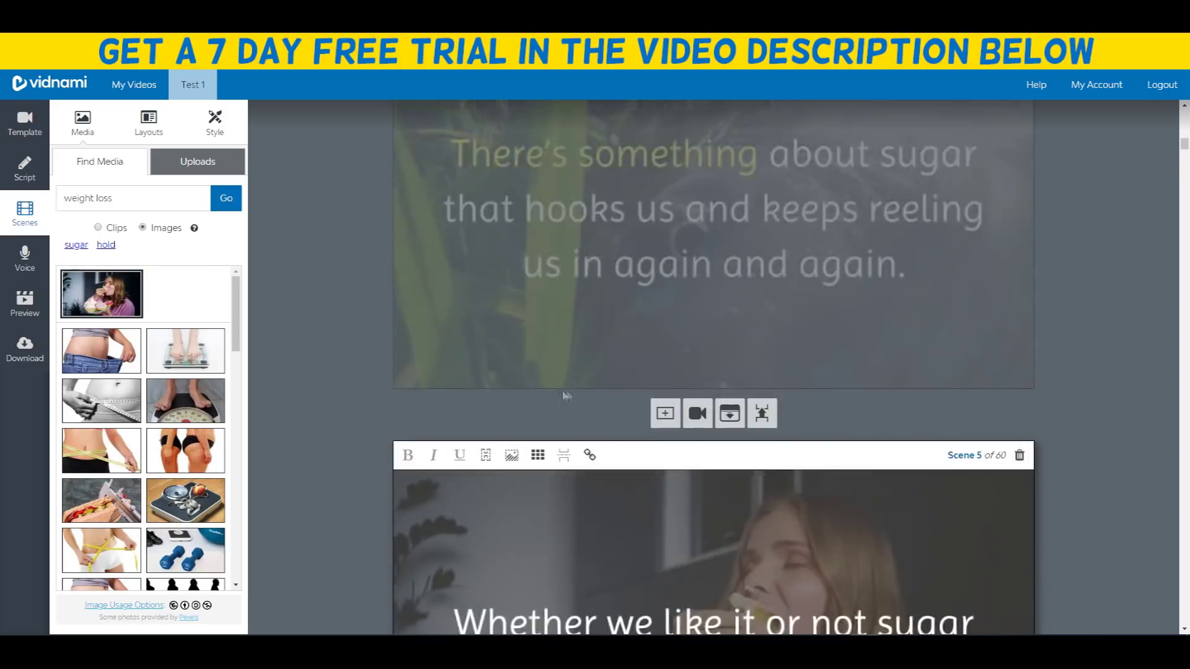
scroll(565, 396, "up", 15)
scroll(404, 358, "down", 4)
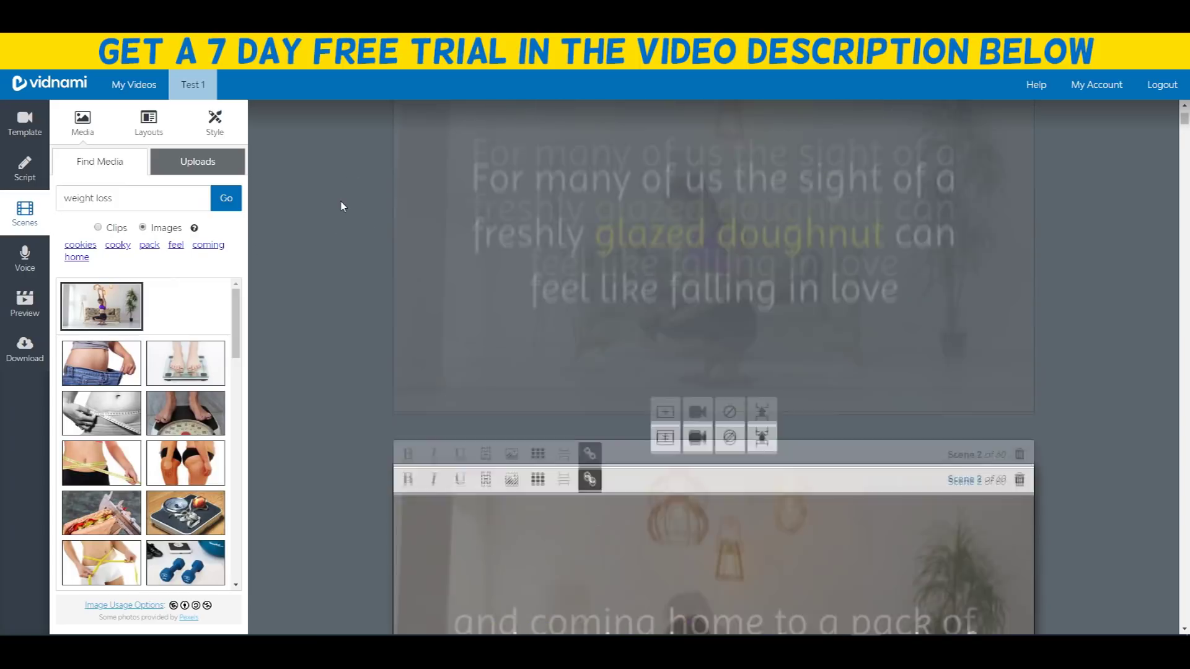
scroll(348, 260, "down", 1)
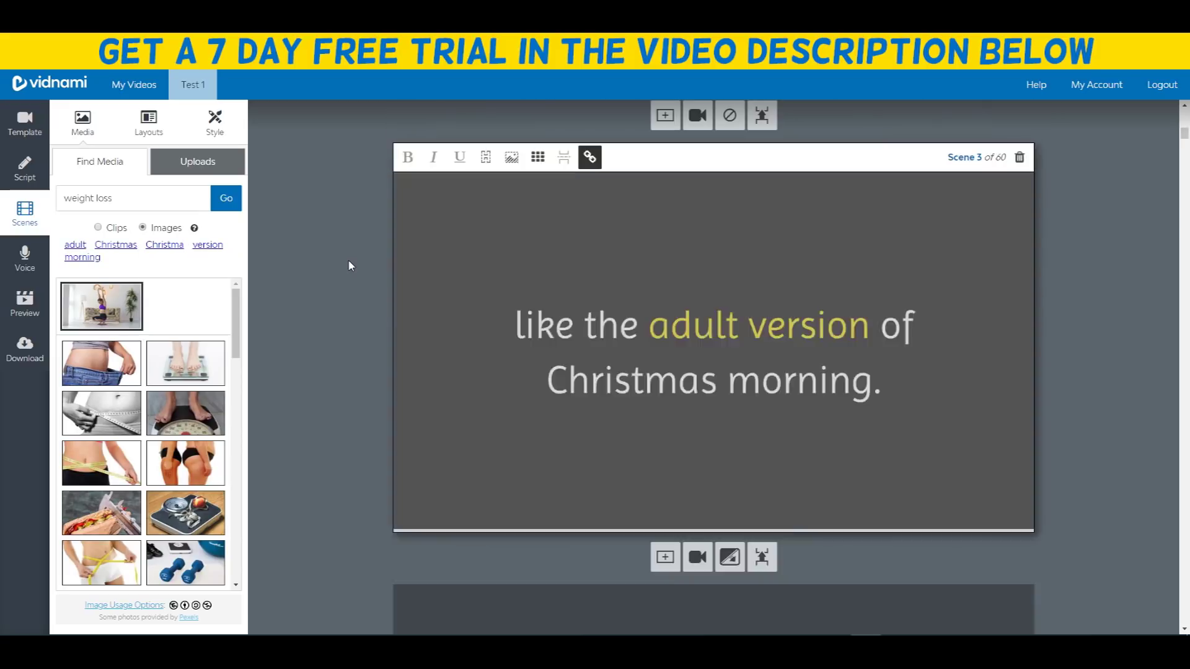
scroll(348, 259, "down", 2)
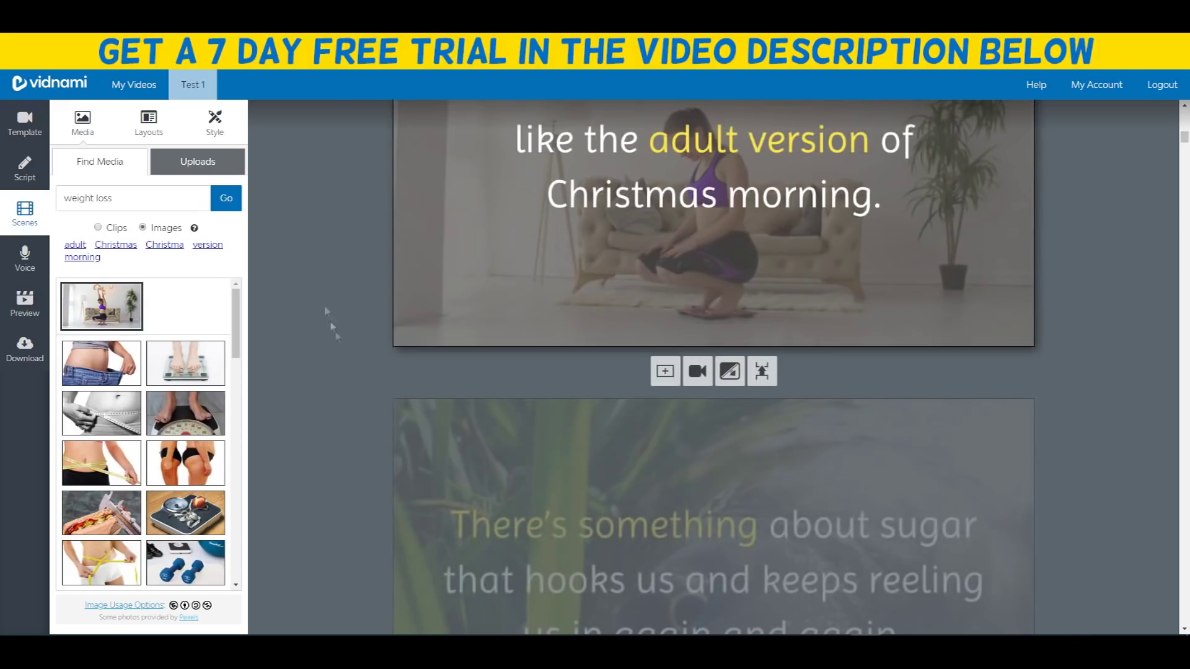
scroll(352, 257, "down", 4)
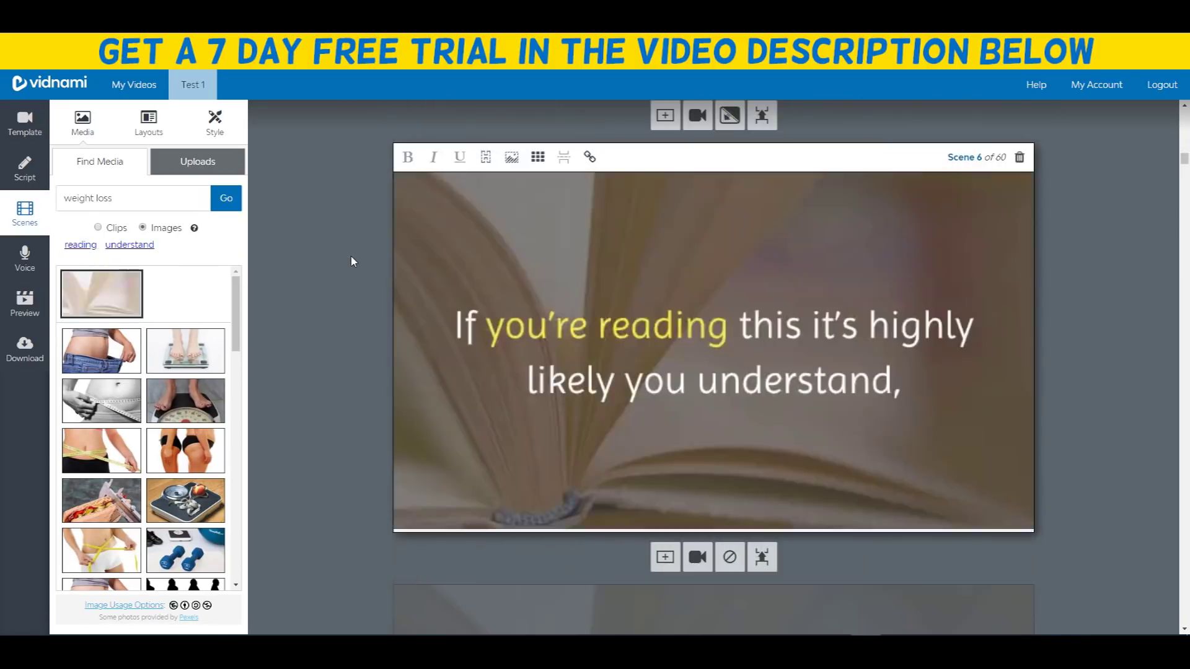
scroll(351, 256, "down", 1)
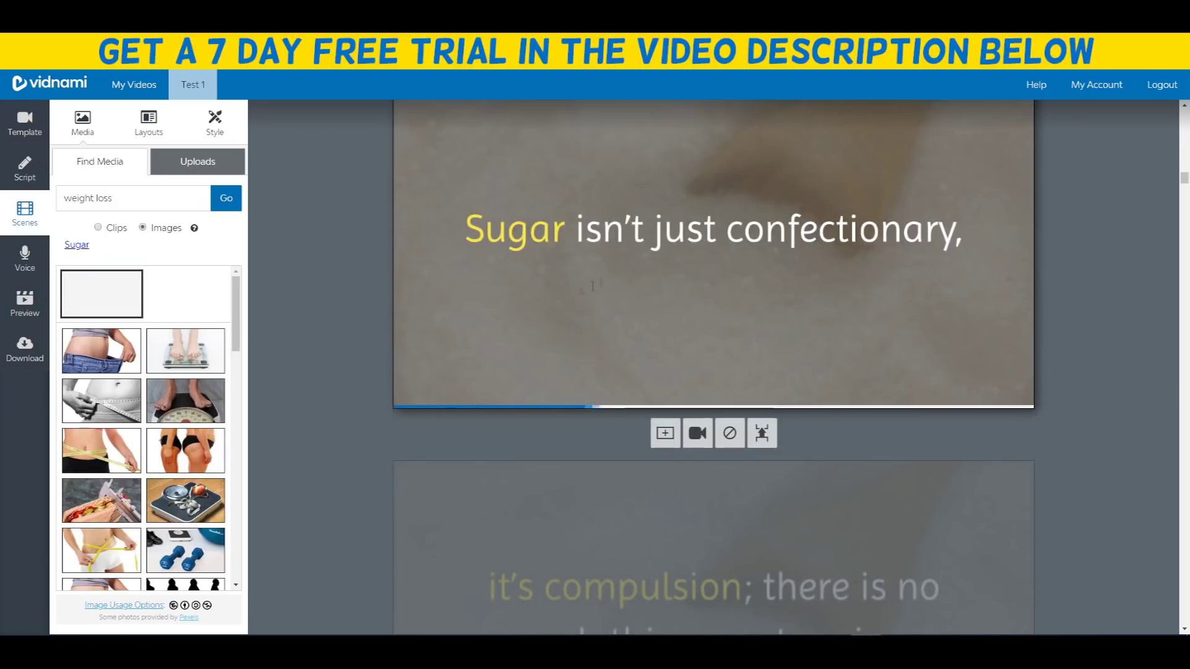
scroll(447, 255, "down", 2)
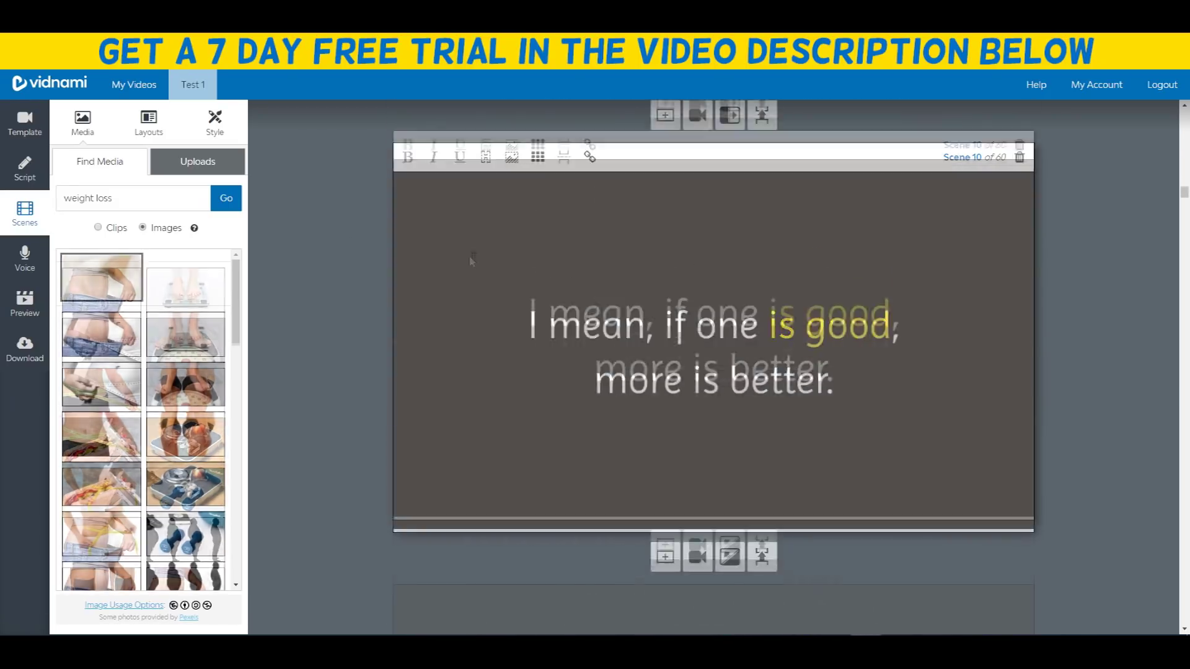
scroll(478, 260, "down", 1)
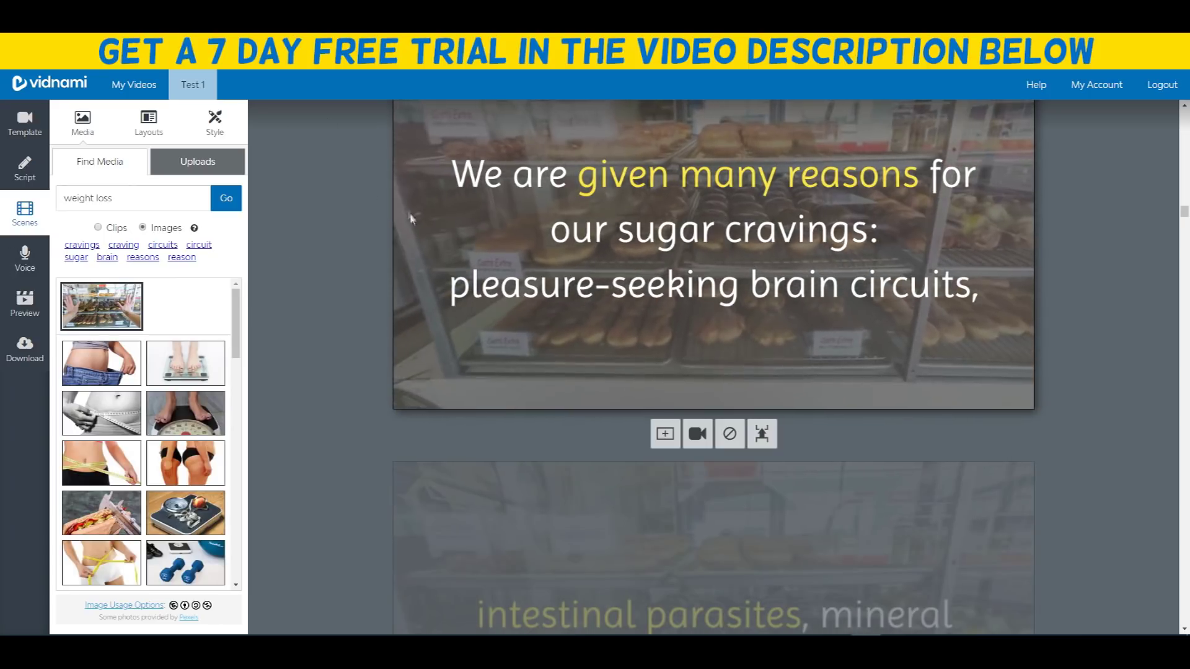
scroll(397, 223, "down", 4)
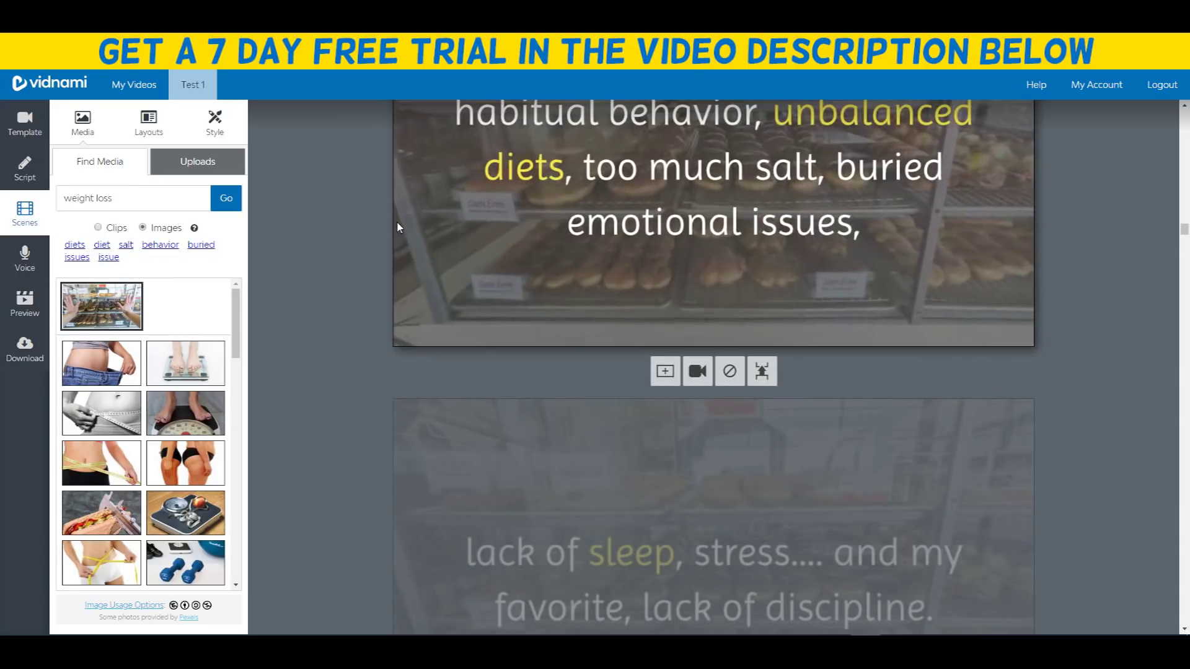
scroll(393, 225, "down", 2)
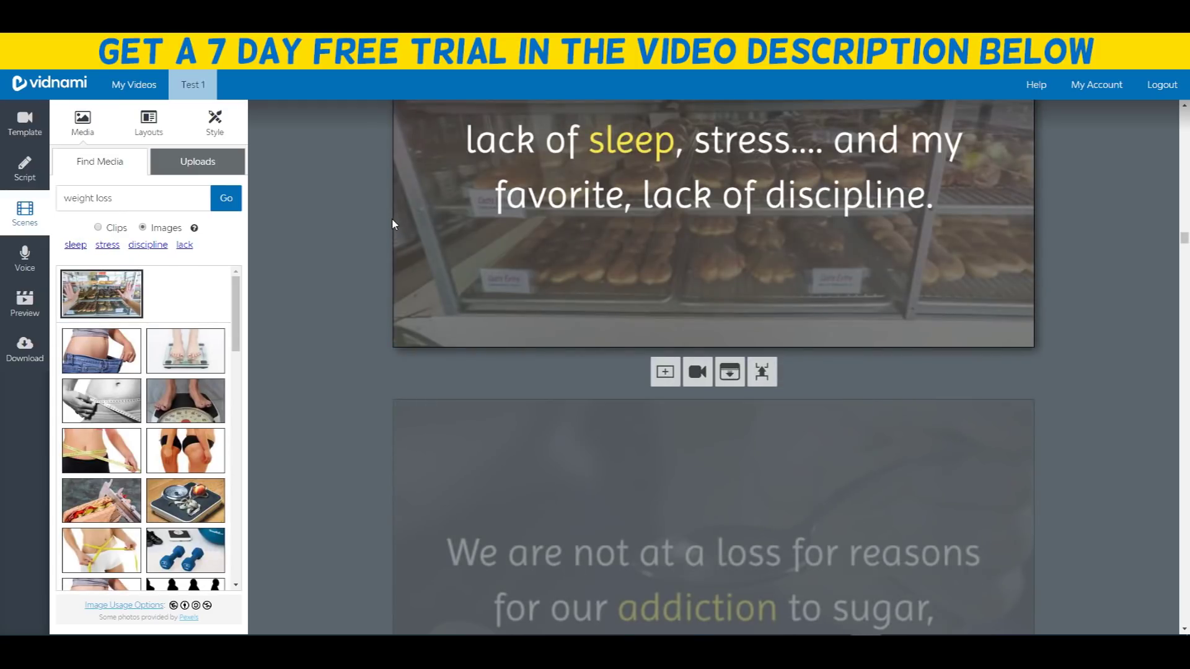
scroll(393, 225, "down", 15)
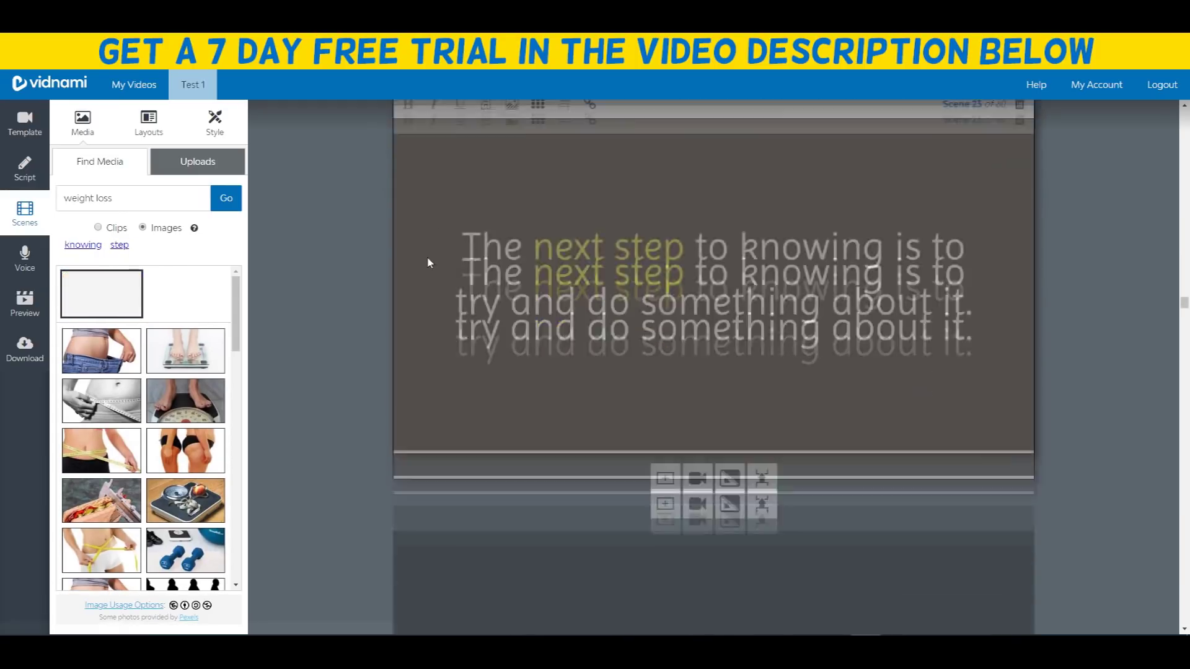
scroll(726, 262, "down", 10)
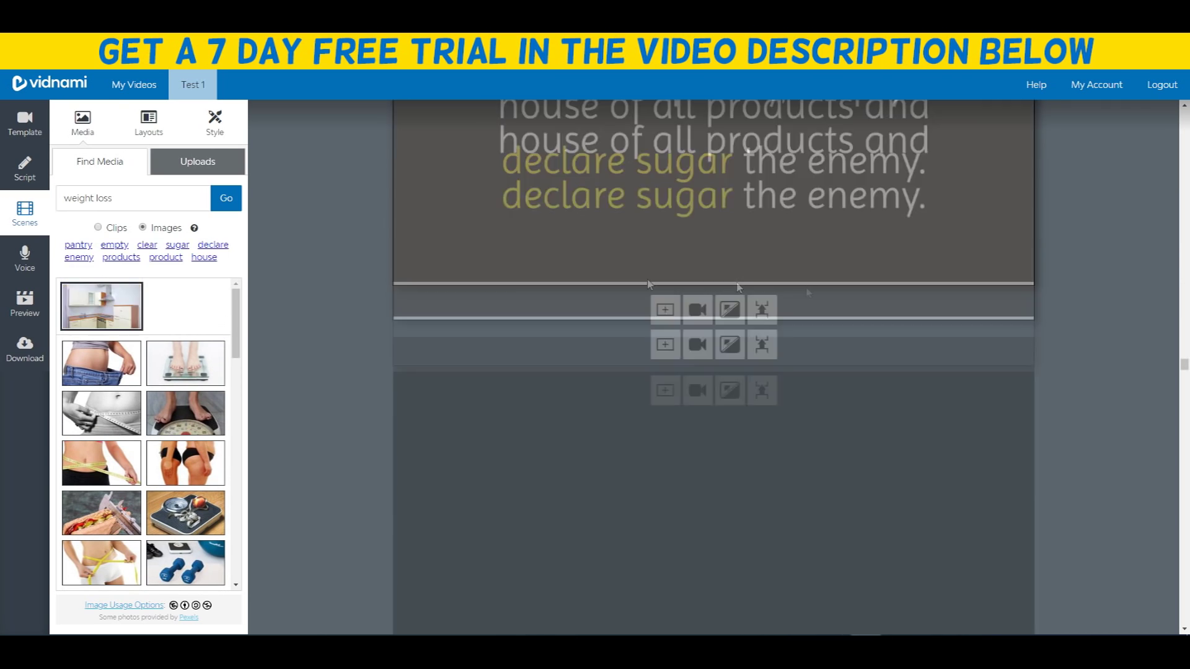
scroll(434, 280, "down", 10)
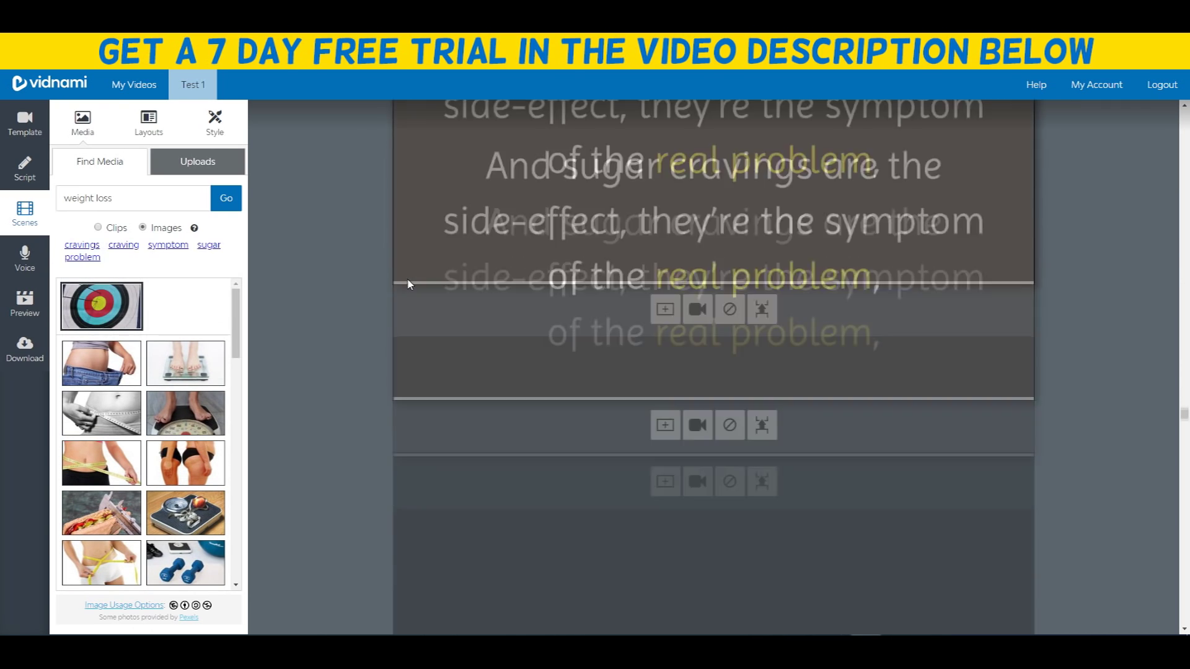
scroll(408, 285, "down", 10)
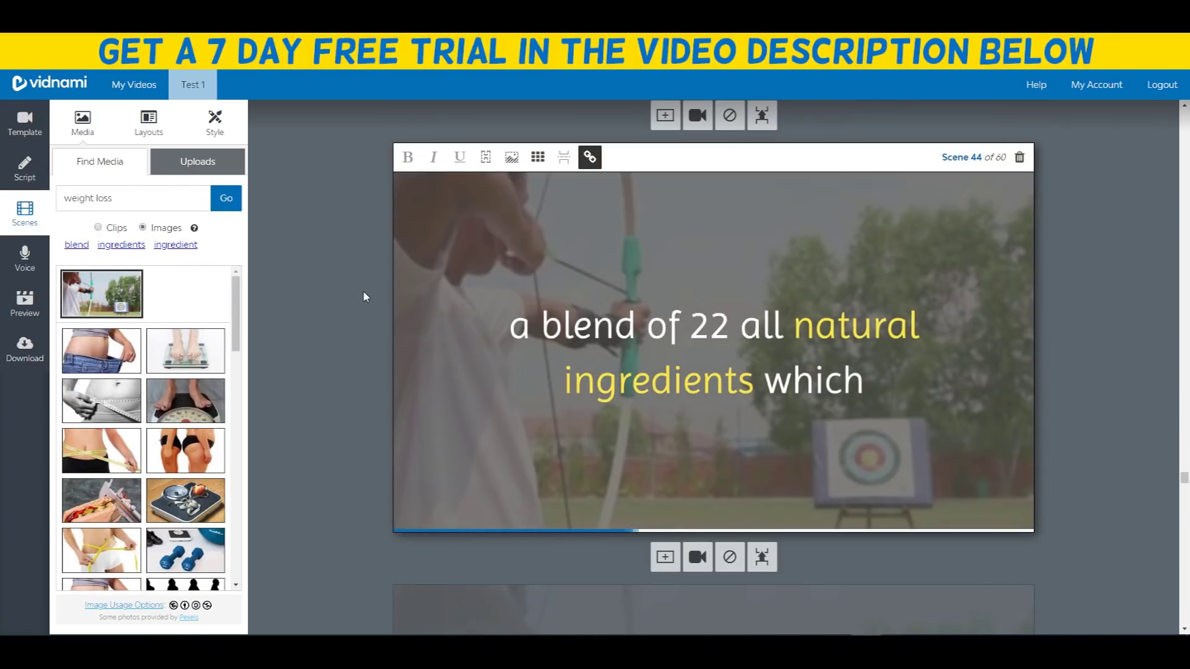
scroll(363, 297, "down", 6)
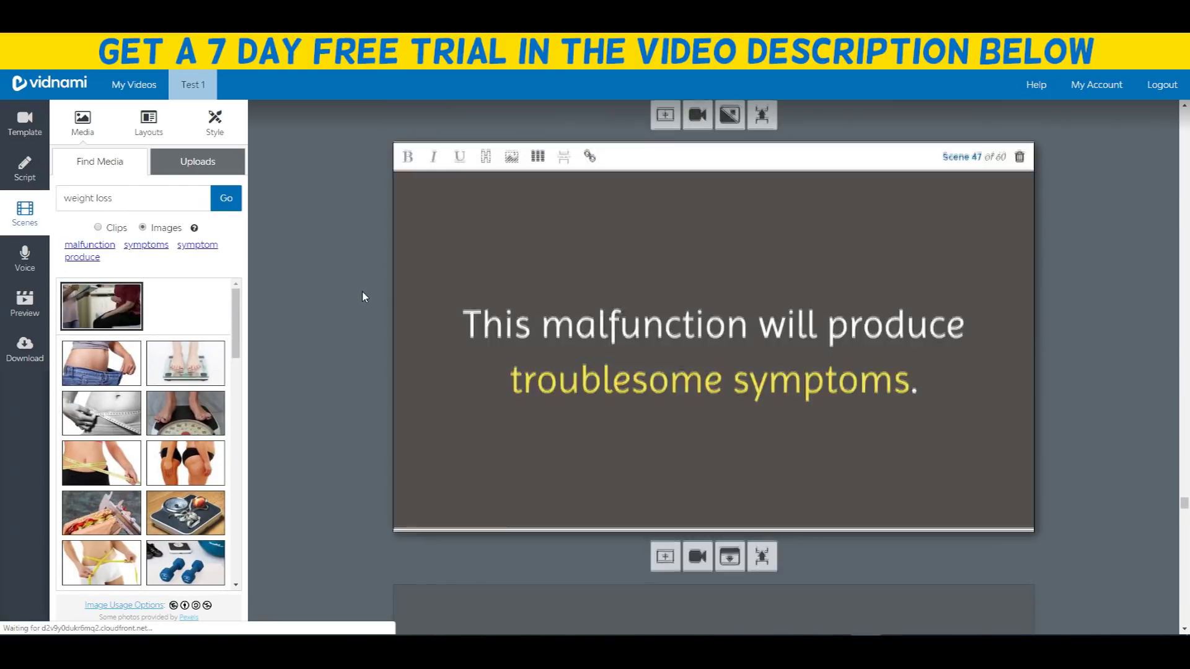
scroll(363, 297, "down", 10)
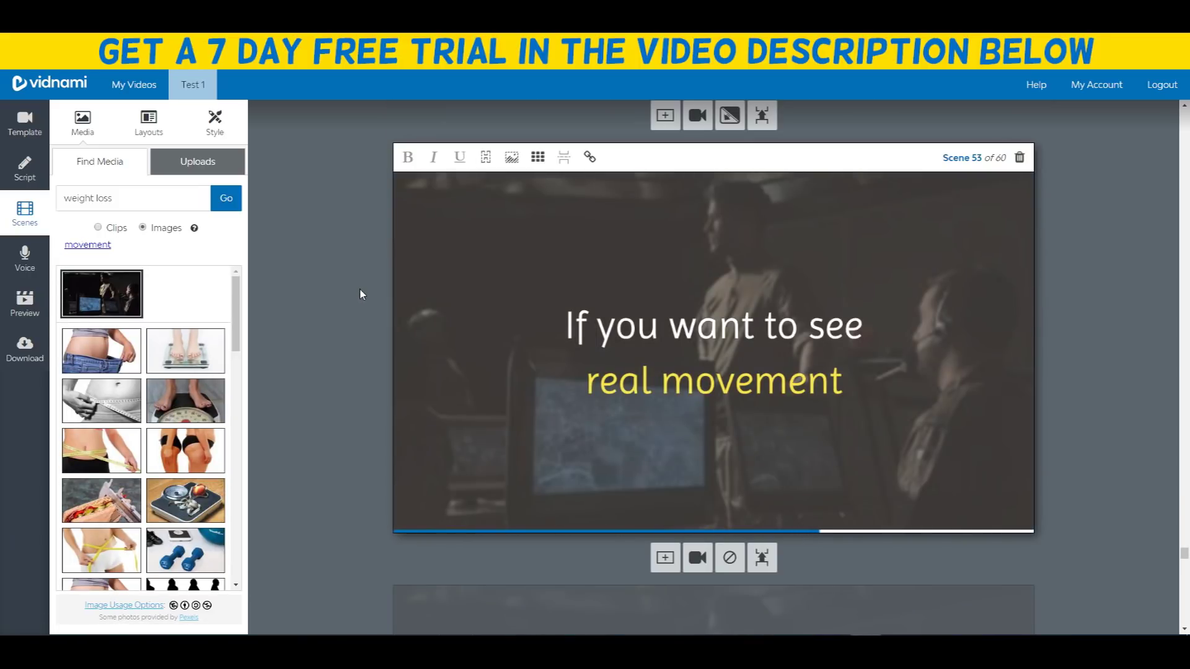
scroll(359, 319, "down", 3)
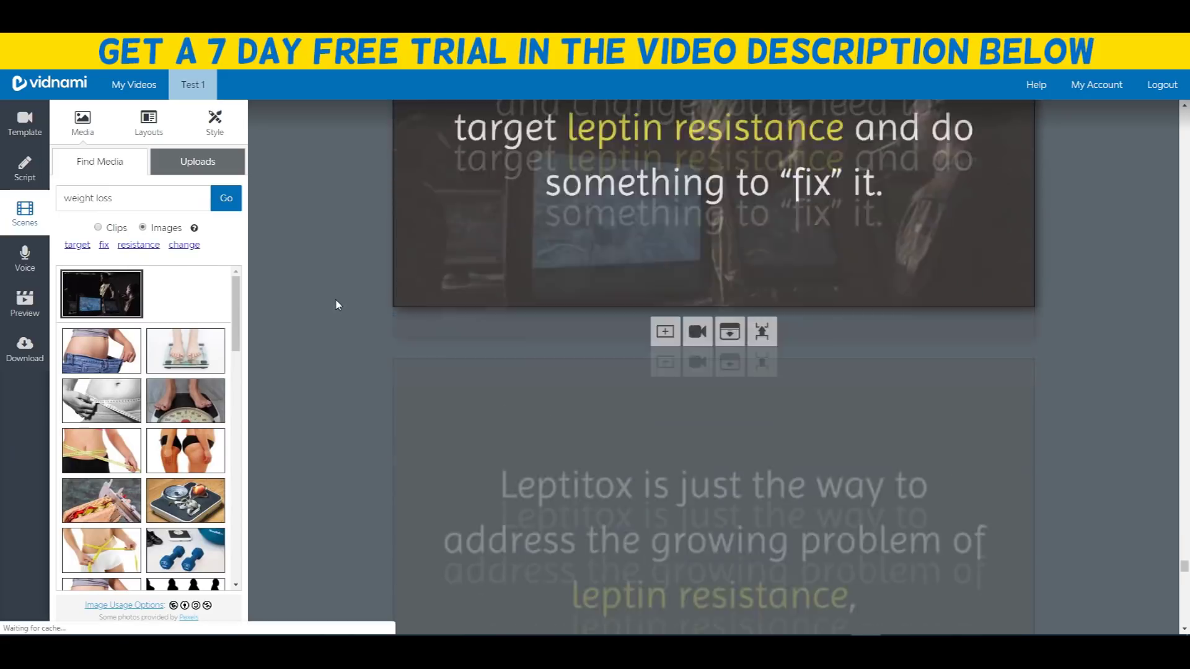
scroll(338, 307, "down", 6)
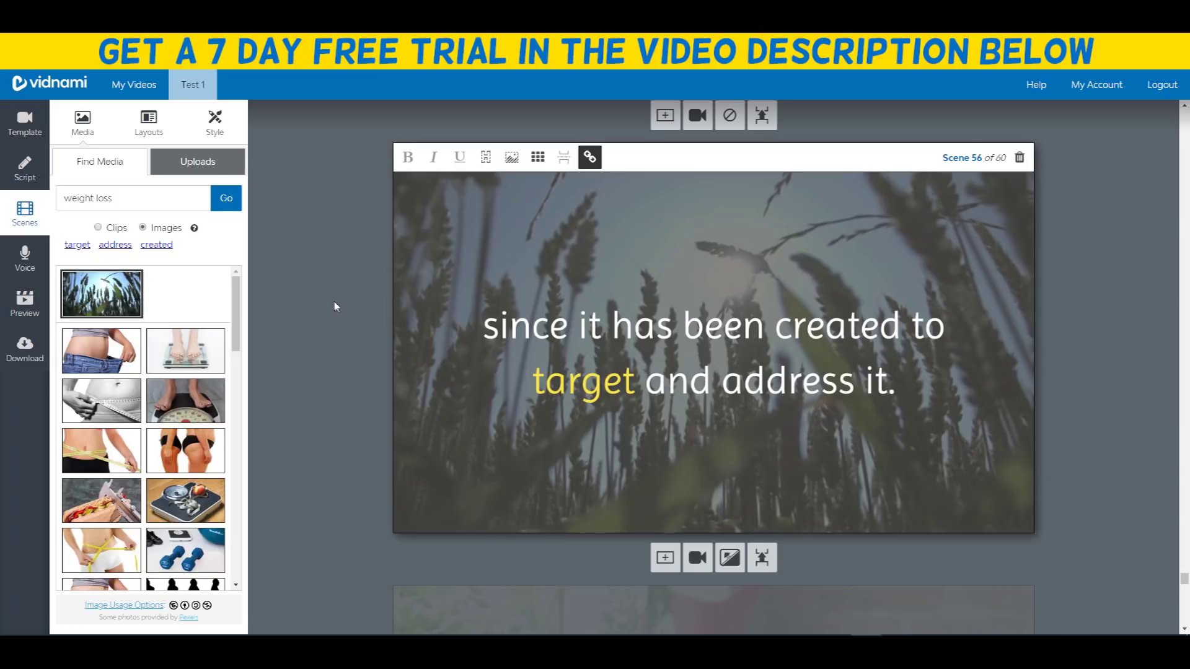
scroll(335, 300, "down", 9)
scroll(346, 297, "down", 2)
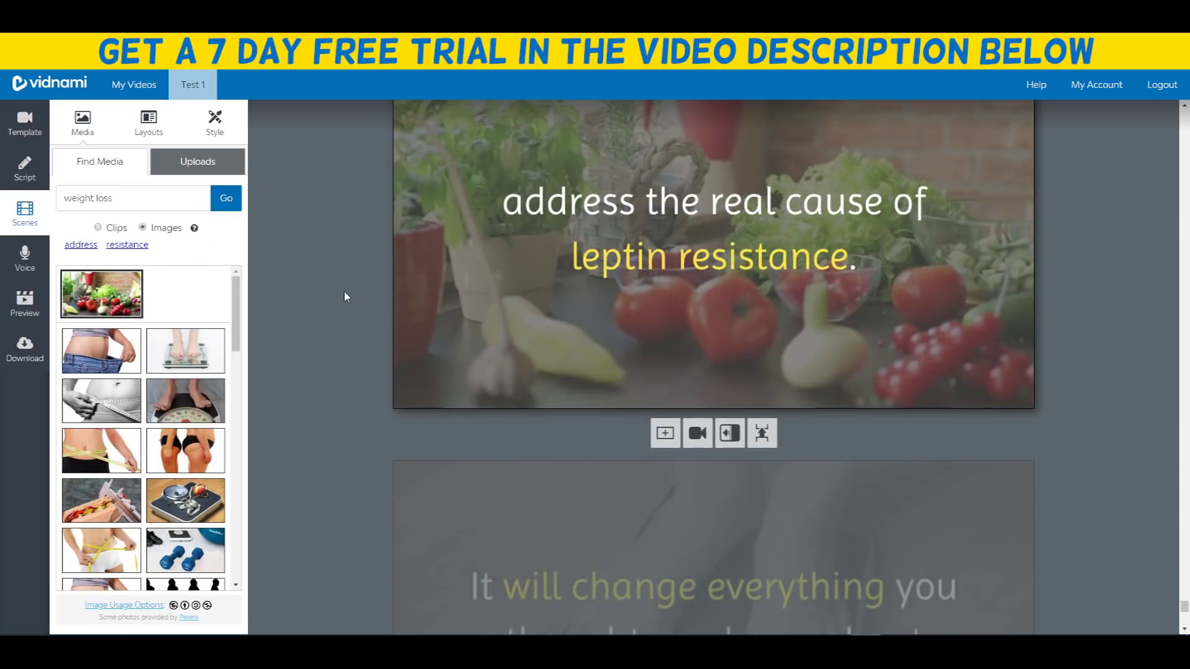
scroll(344, 297, "down", 8)
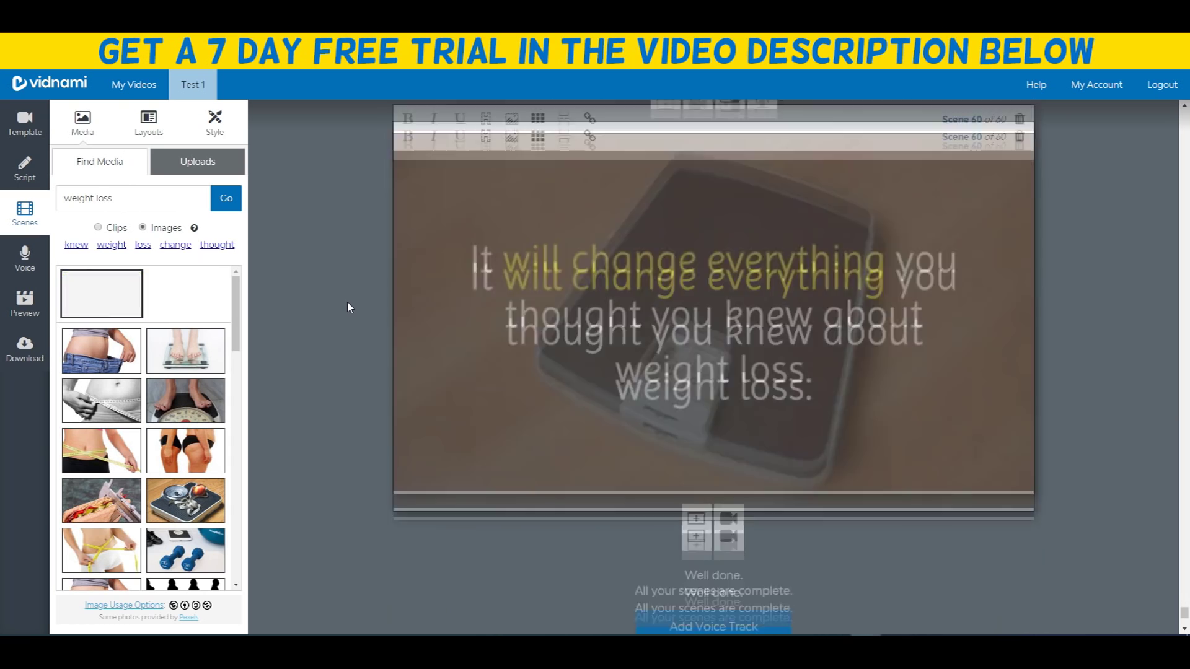
- Search images for 'happy' and put the two-smiley-faces picture behind scene 50
scroll(341, 313, "up", 7)
scroll(355, 300, "up", 15)
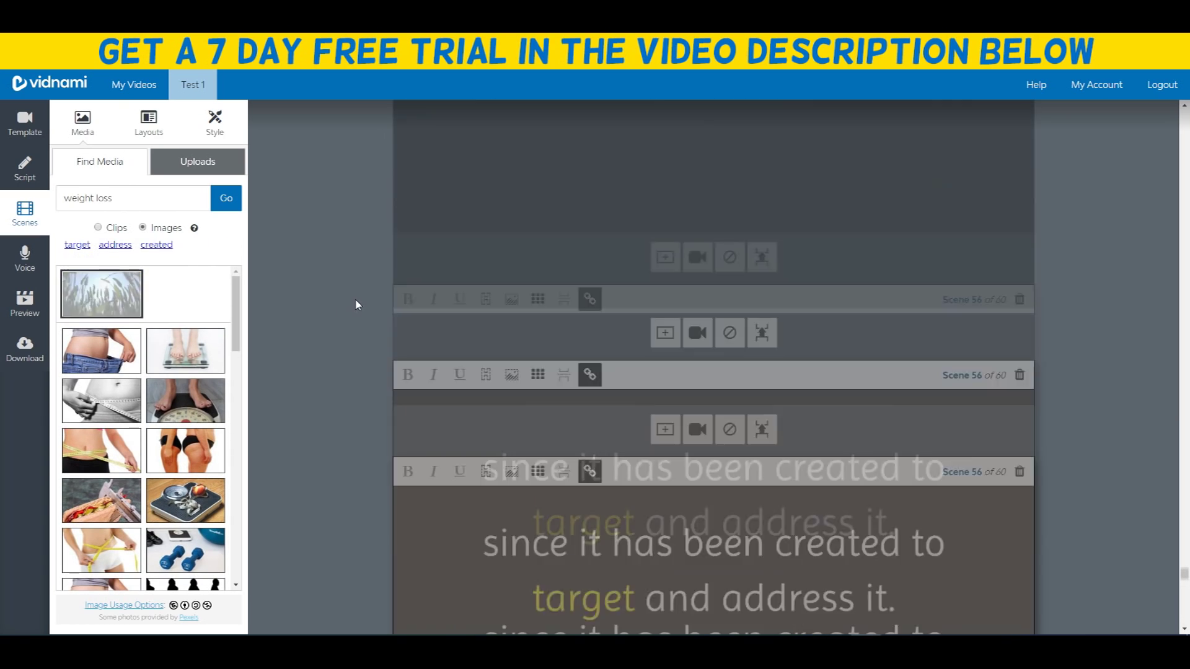
scroll(350, 295, "up", 9)
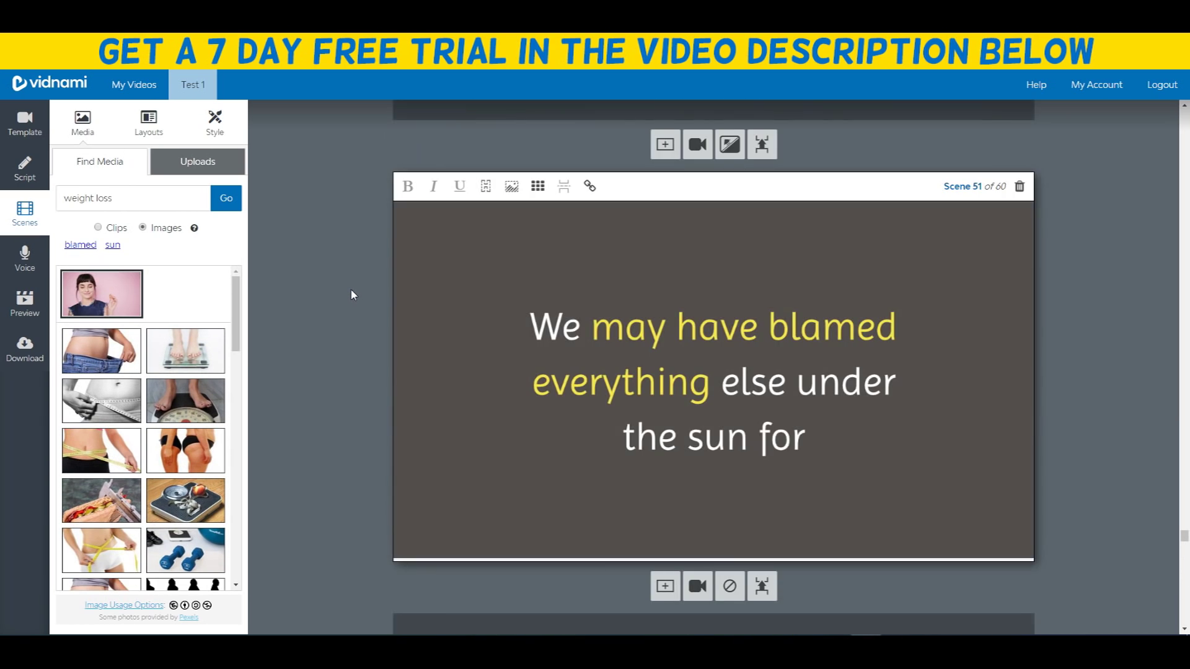
scroll(351, 292, "up", 4)
scroll(352, 293, "down", 7)
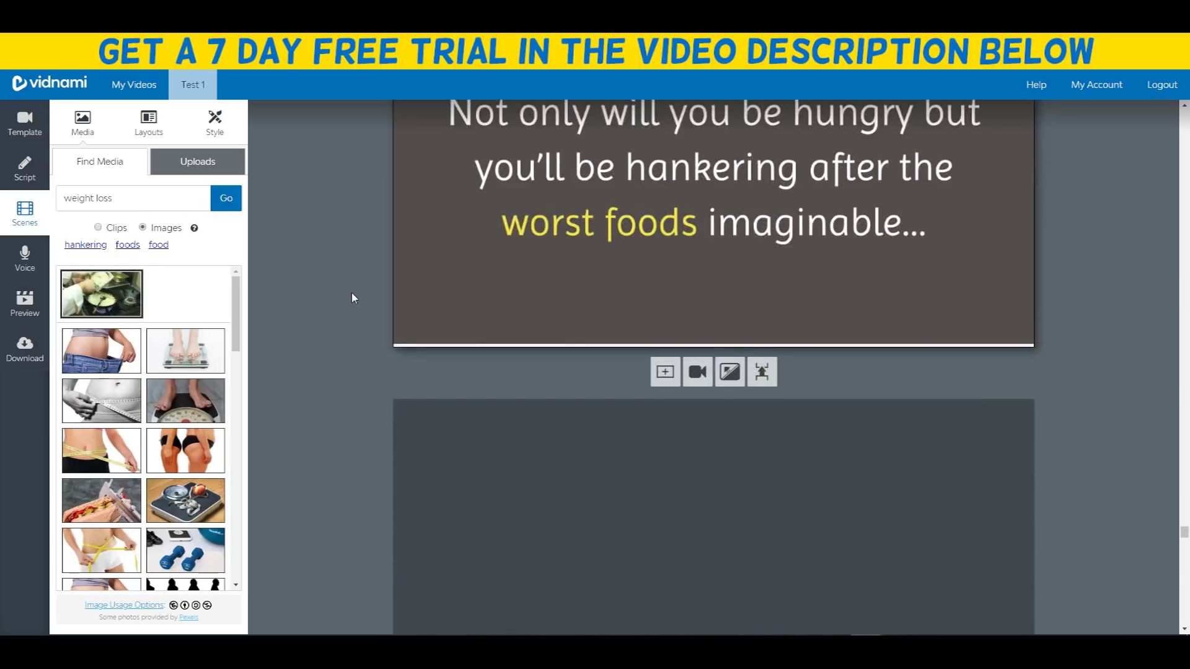
scroll(351, 293, "up", 4)
scroll(347, 301, "down", 2)
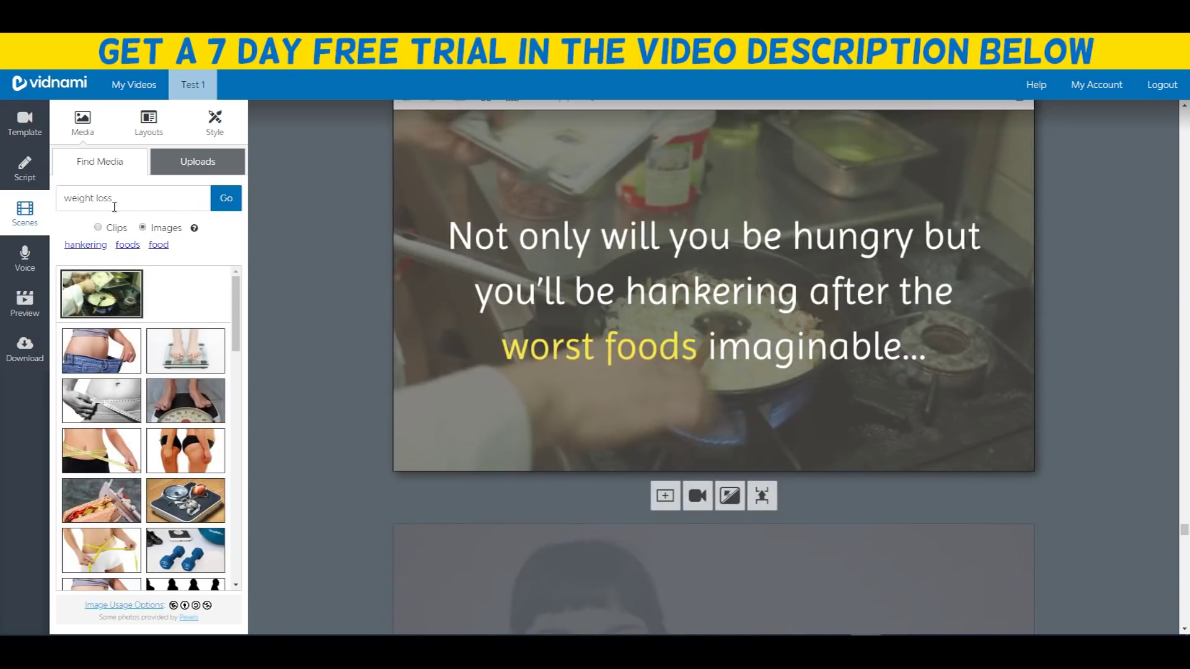
left_click_drag(138, 201, 19, 197)
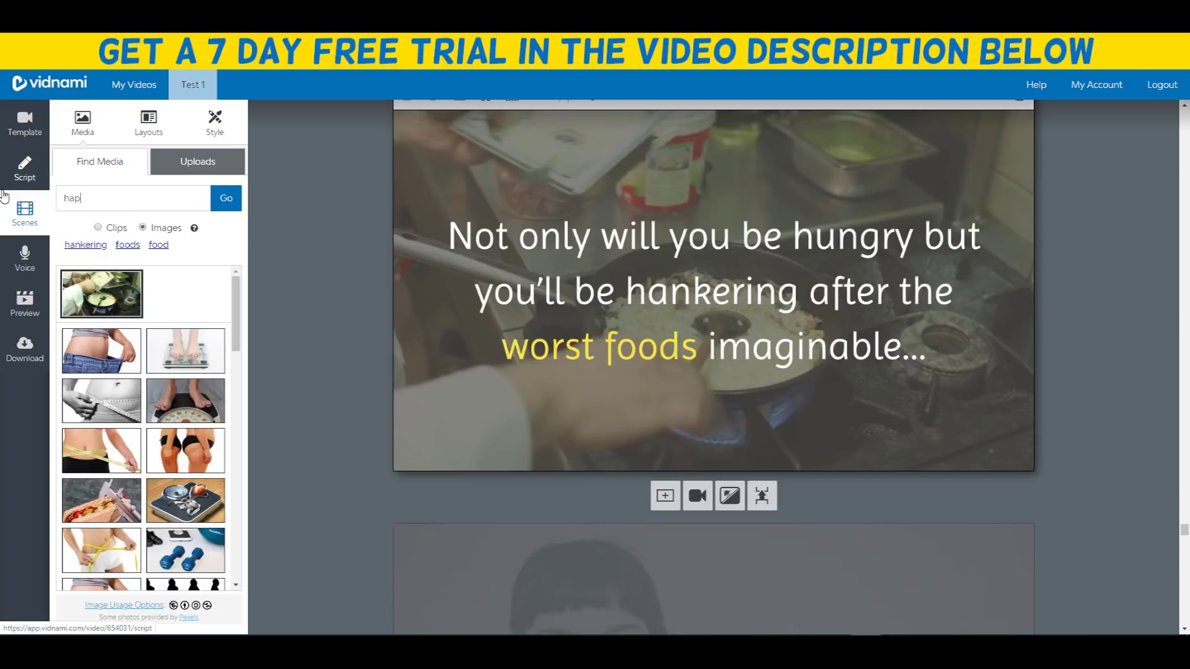
key("Return")
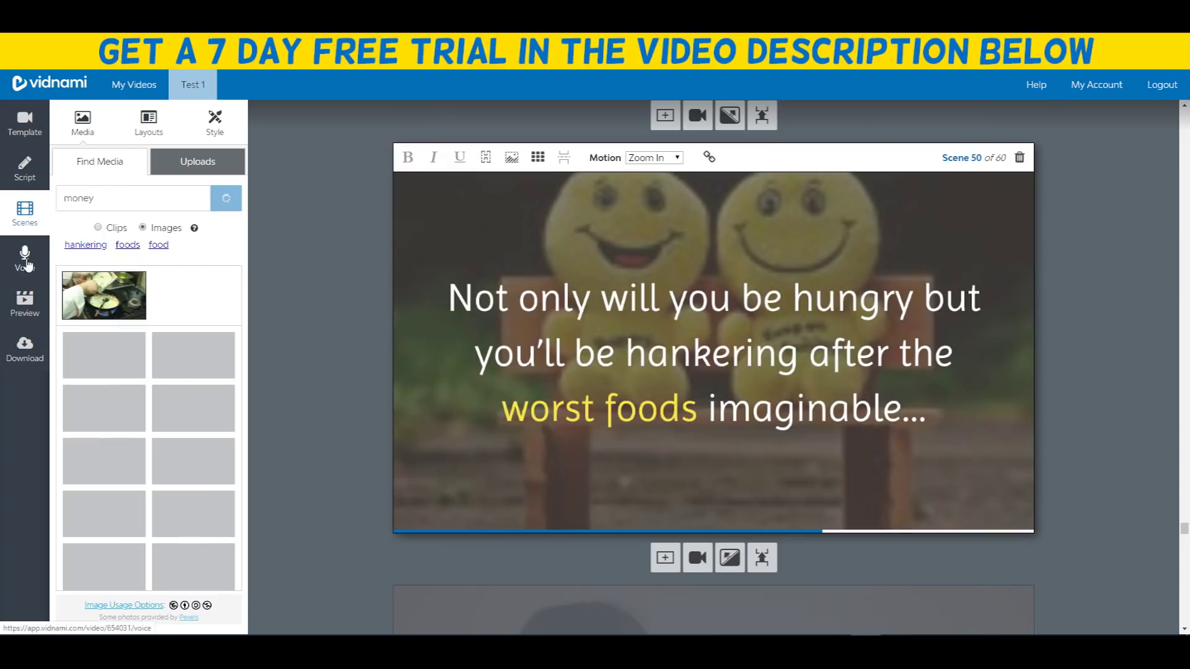
- Set the narration to Auto-voice with the UK voice Harry, after hearing a sample
left_click(25, 257)
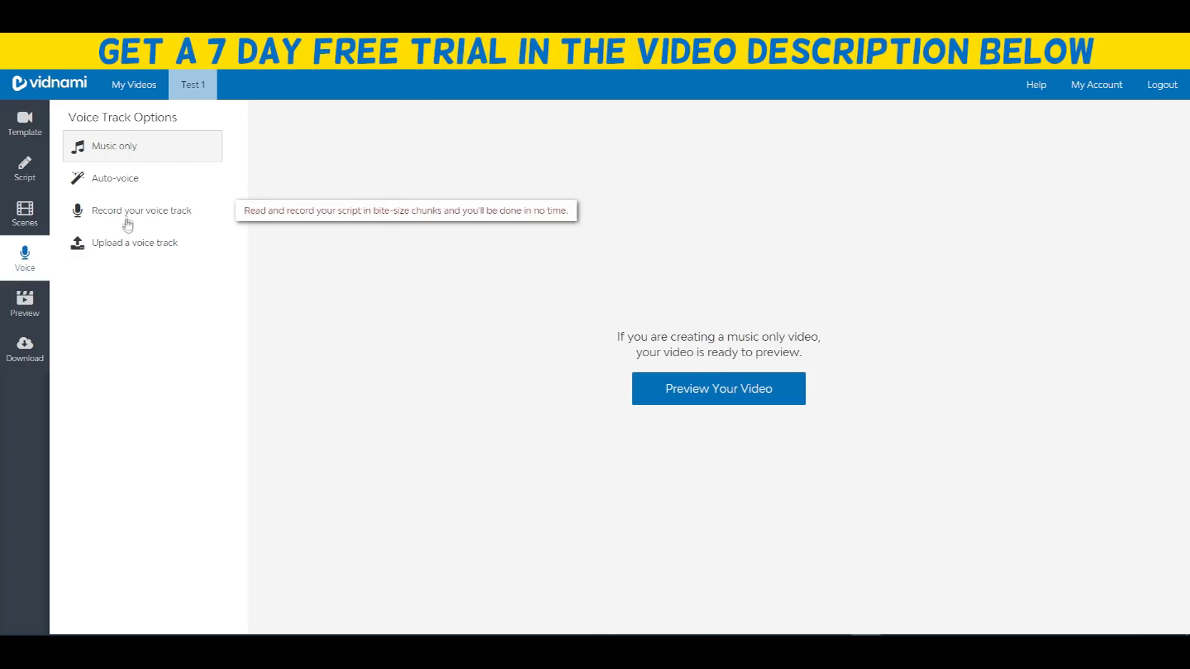
left_click(118, 185)
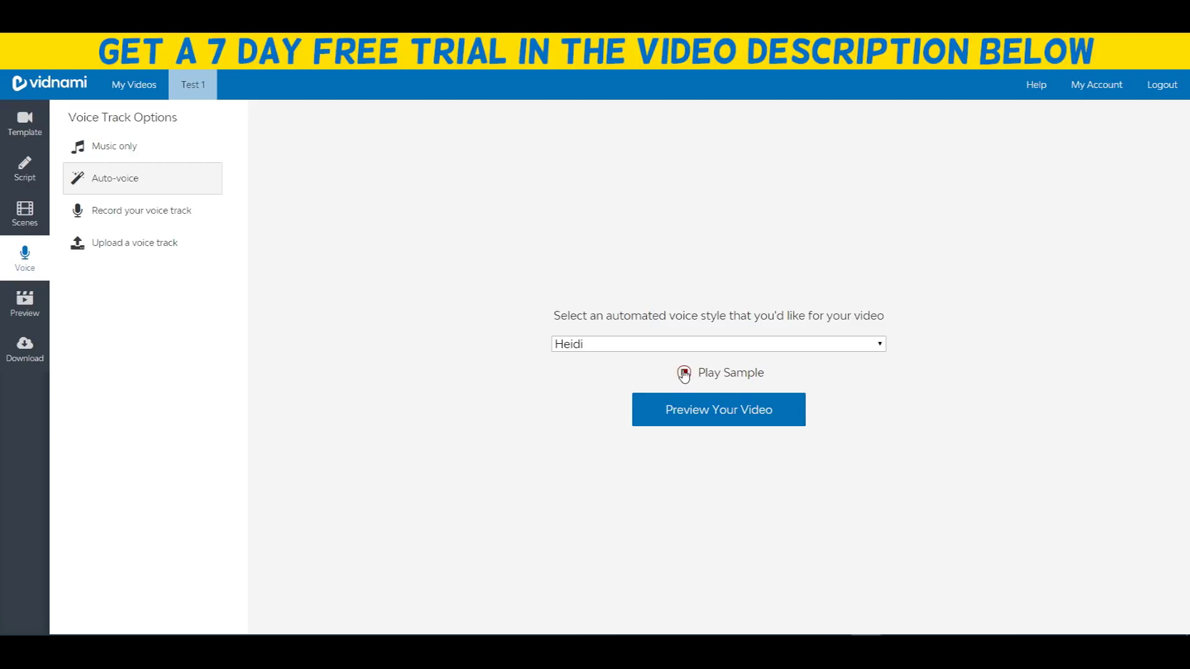
left_click(688, 349)
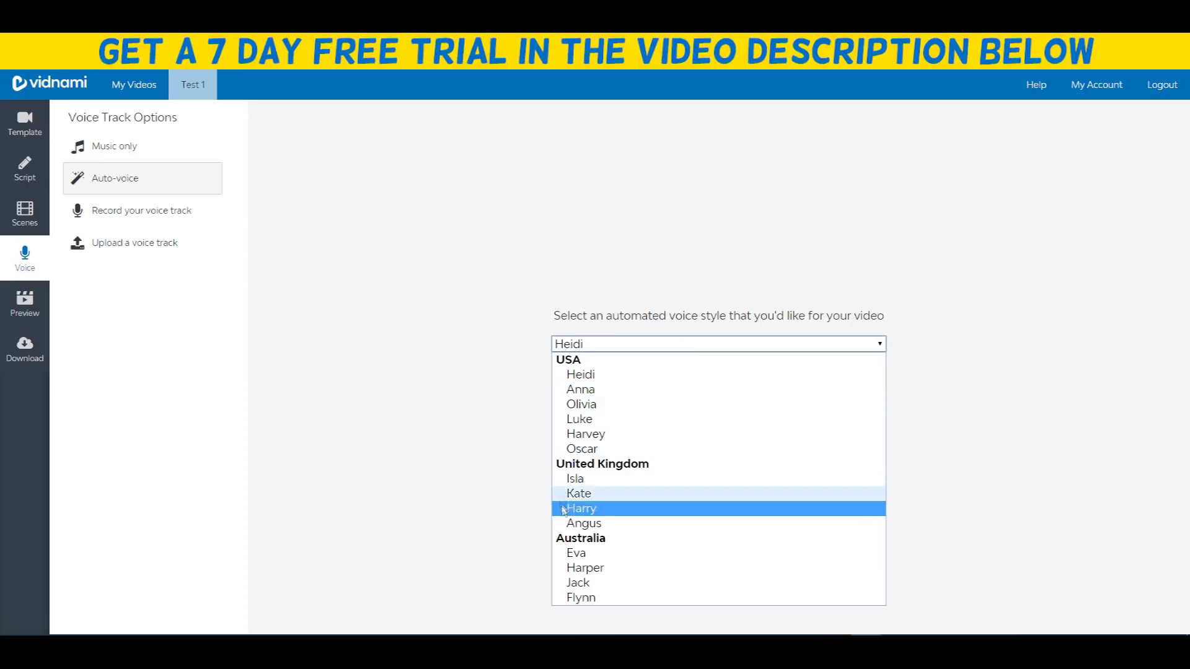
left_click(602, 508)
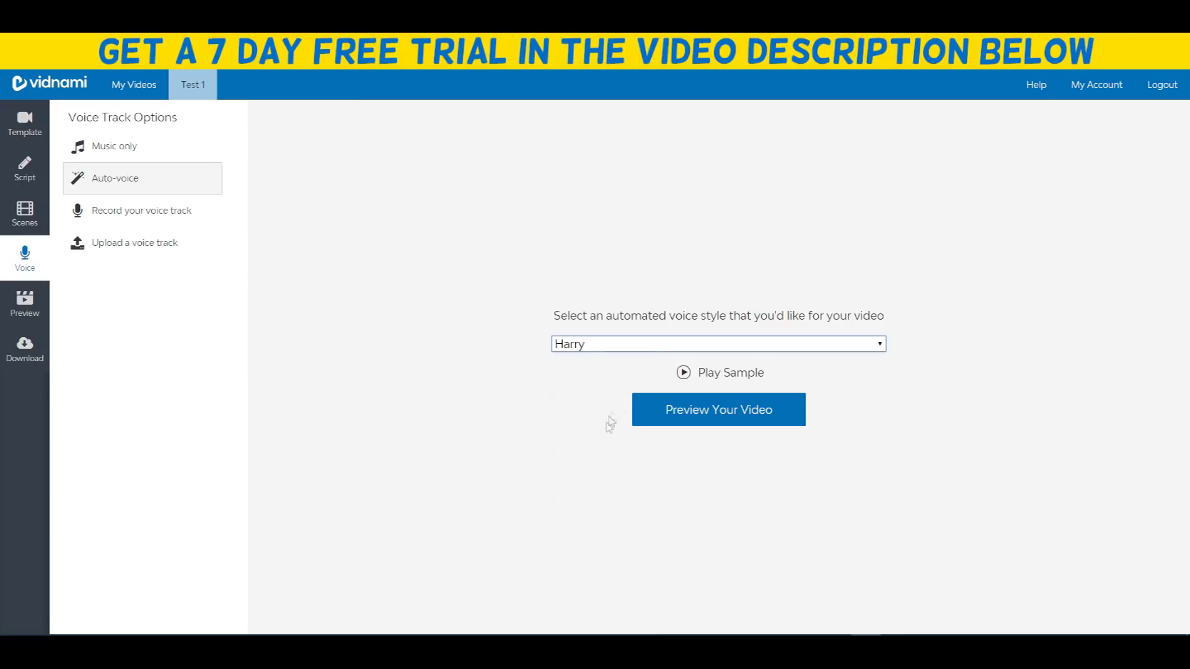
left_click(685, 373)
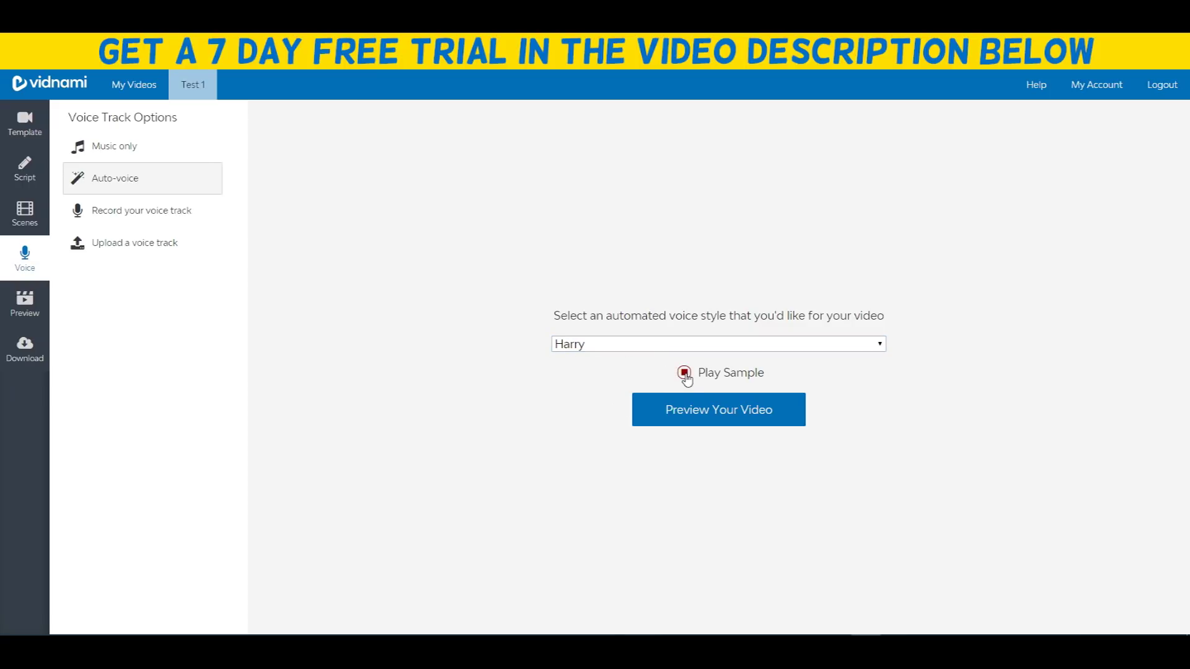
left_click(657, 345)
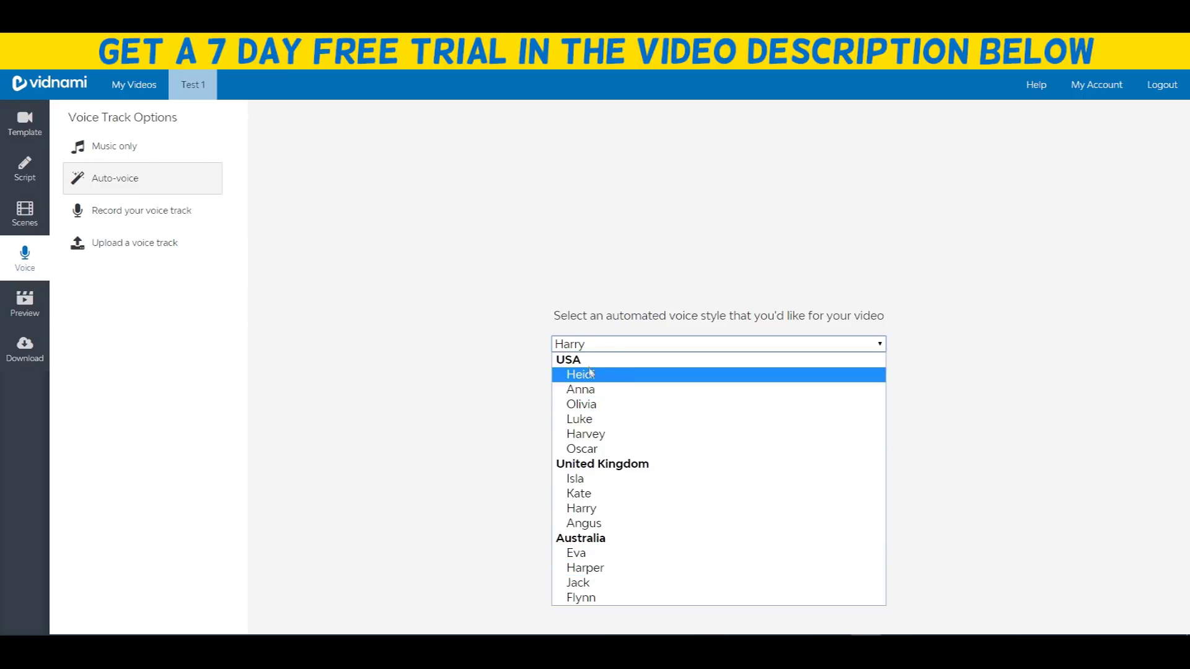
left_click(406, 293)
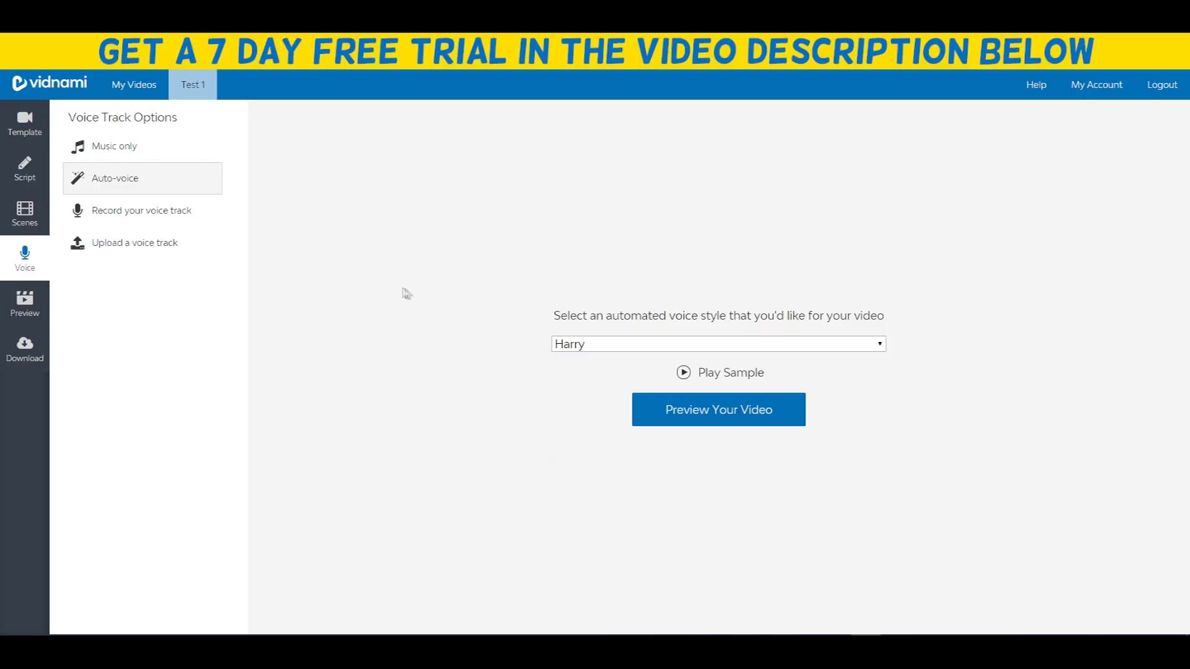
- Build the low-resolution 3:13 preview of Test 1 with Uplifting Upbeat music
left_click(698, 412)
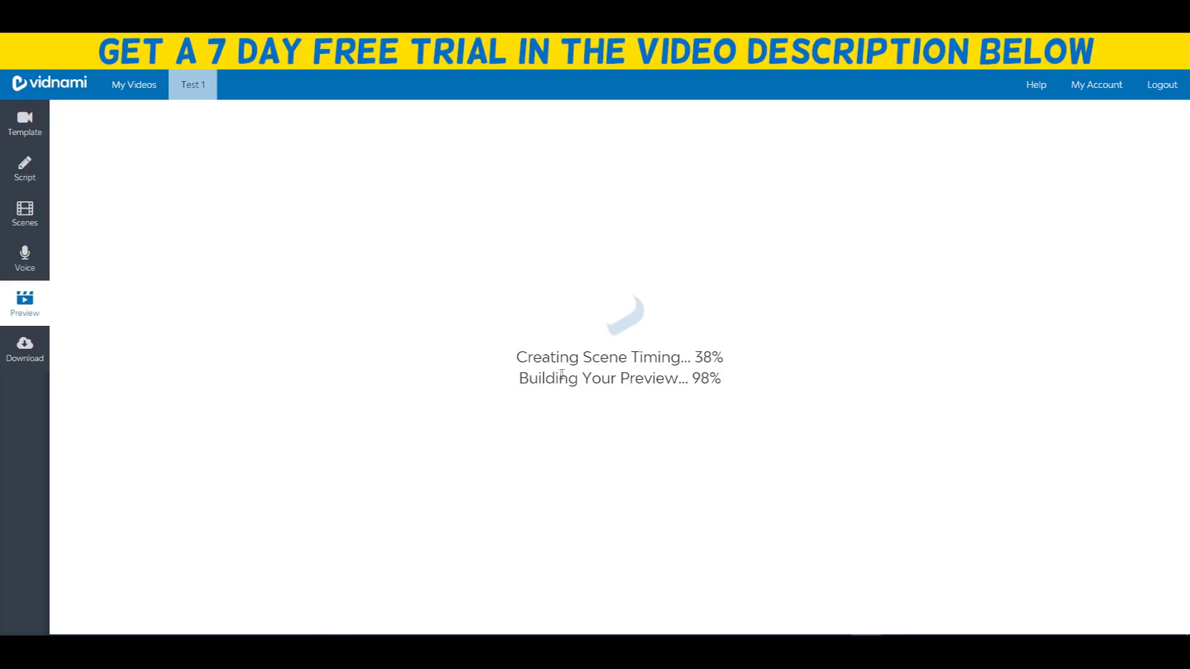
left_click_drag(522, 358, 683, 359)
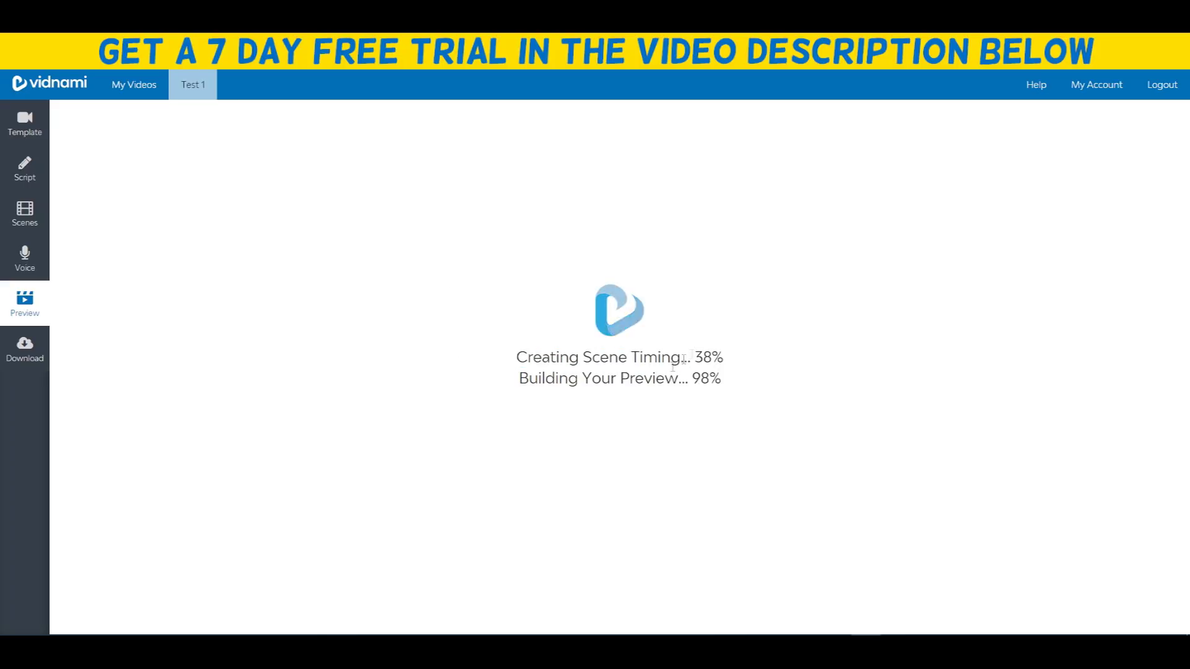
left_click_drag(517, 383, 677, 385)
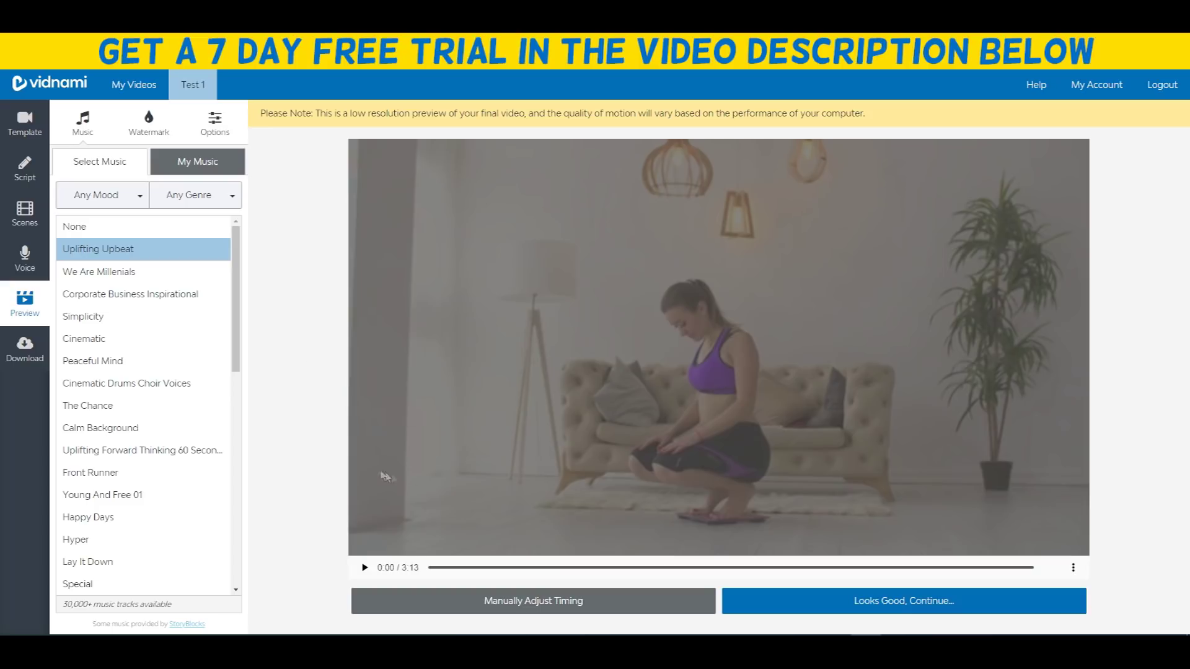
scroll(180, 318, "down", 1)
scroll(180, 319, "up", 1)
left_click(112, 258)
scroll(117, 263, "down", 3)
scroll(220, 400, "down", 1)
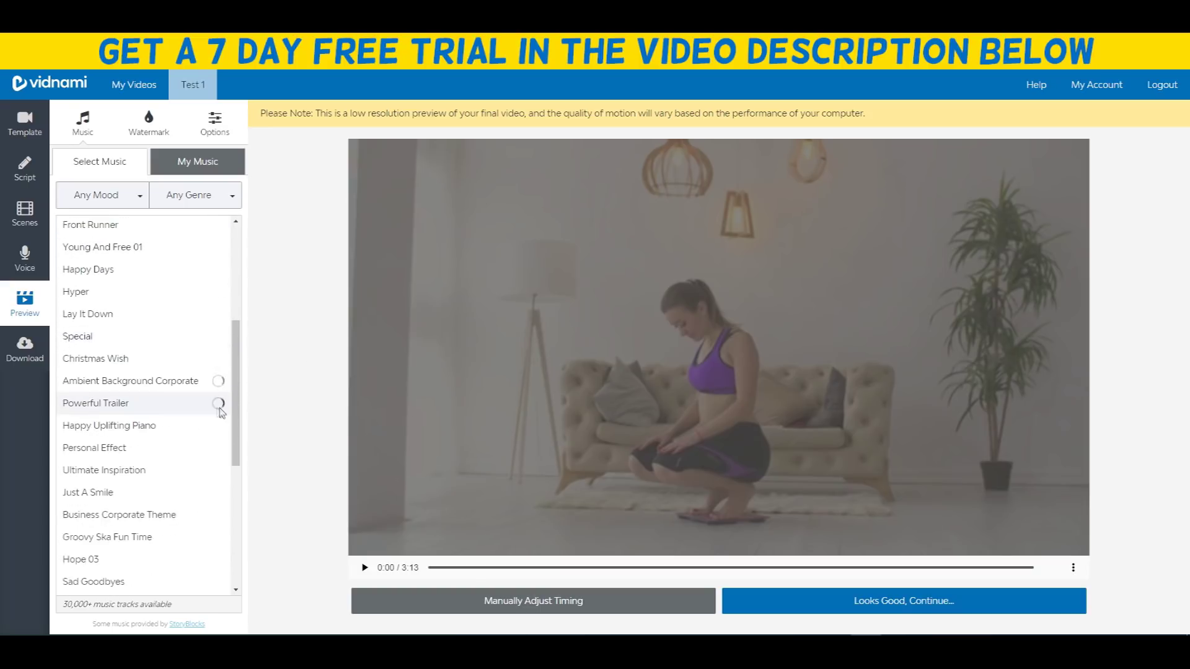
scroll(220, 409, "down", 6)
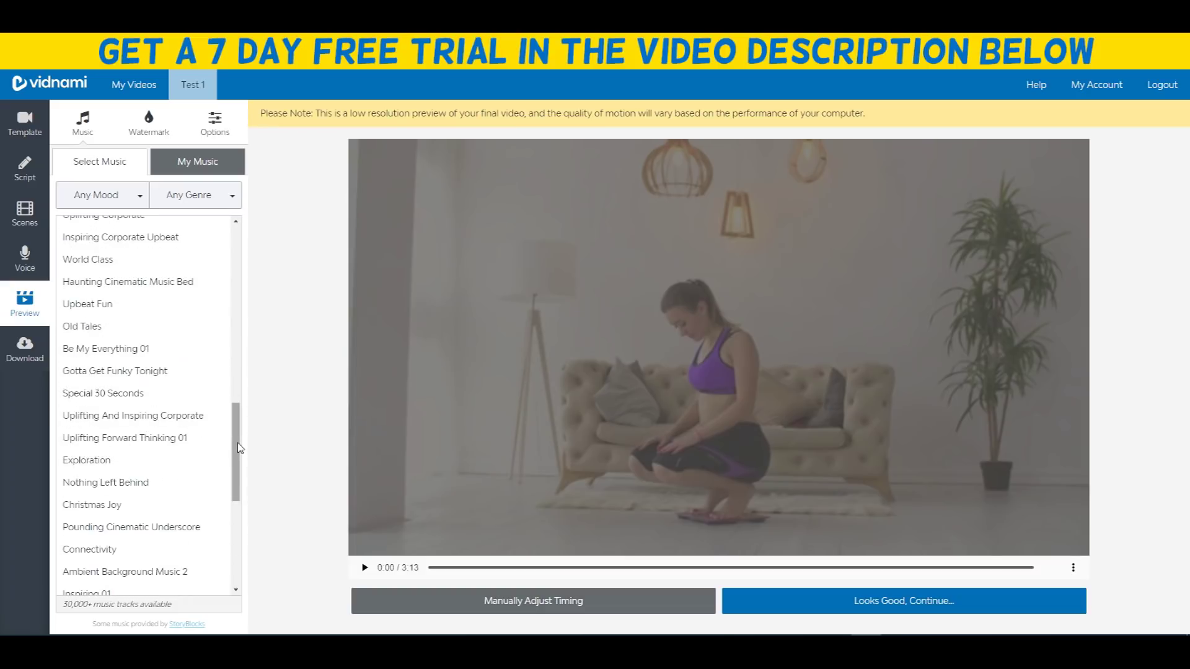
scroll(238, 447, "up", 10)
left_click(211, 197)
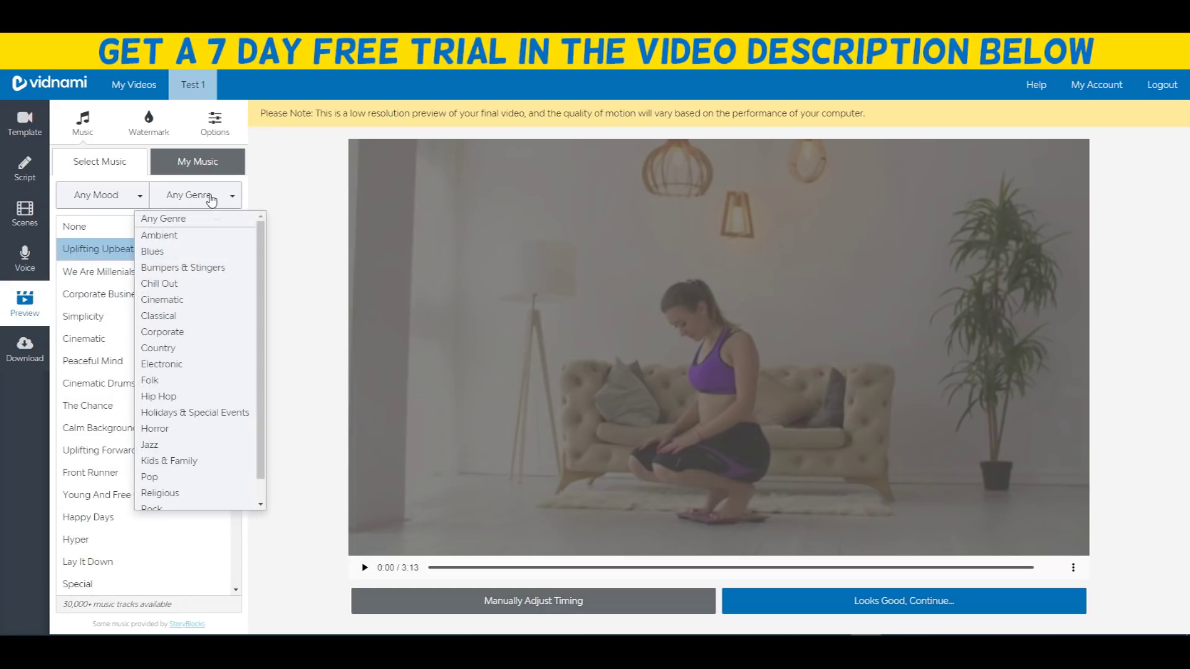
scroll(234, 435, "down", 1)
left_click(328, 329)
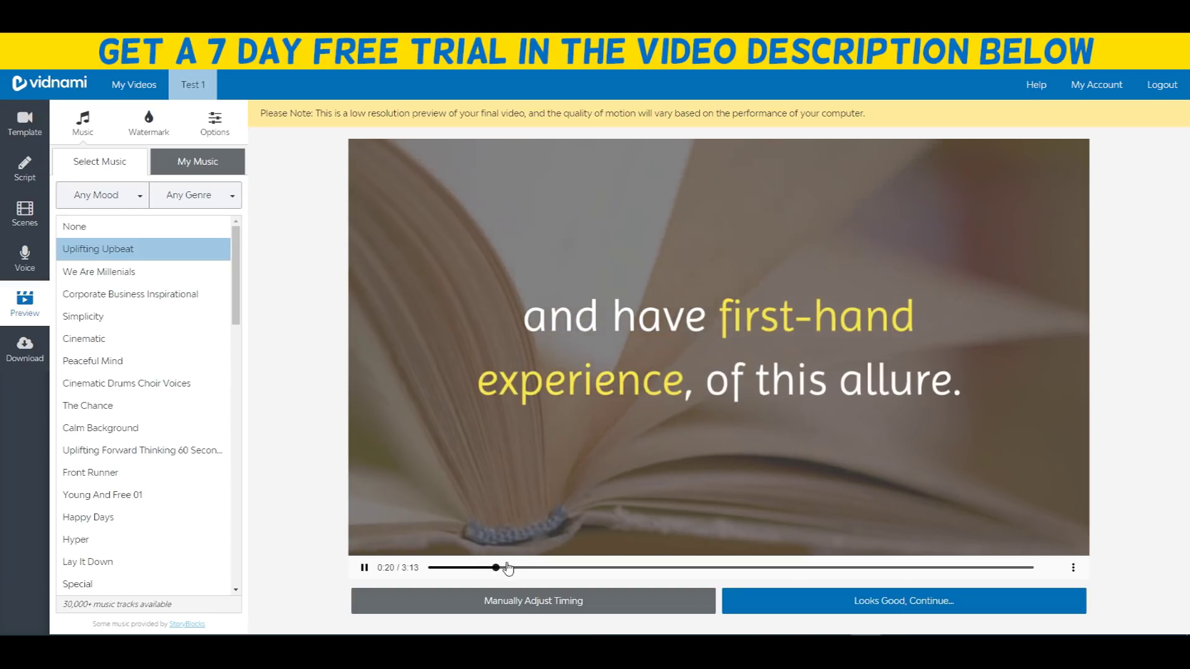
left_click(365, 568)
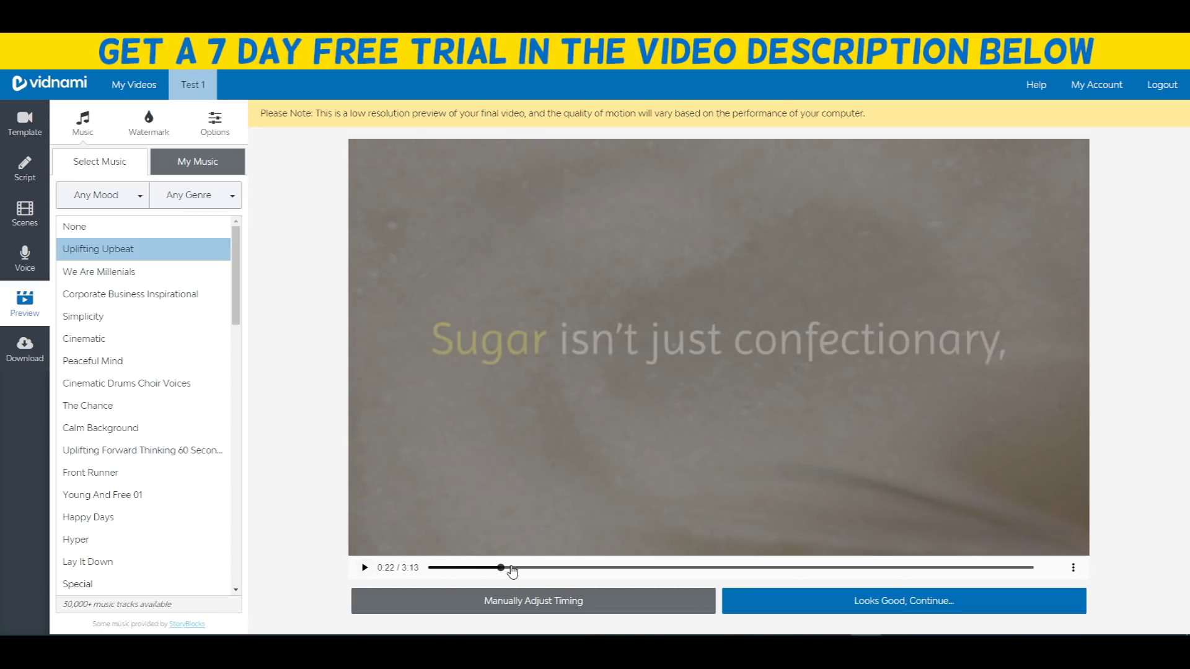
left_click_drag(513, 573, 801, 569)
left_click(827, 568)
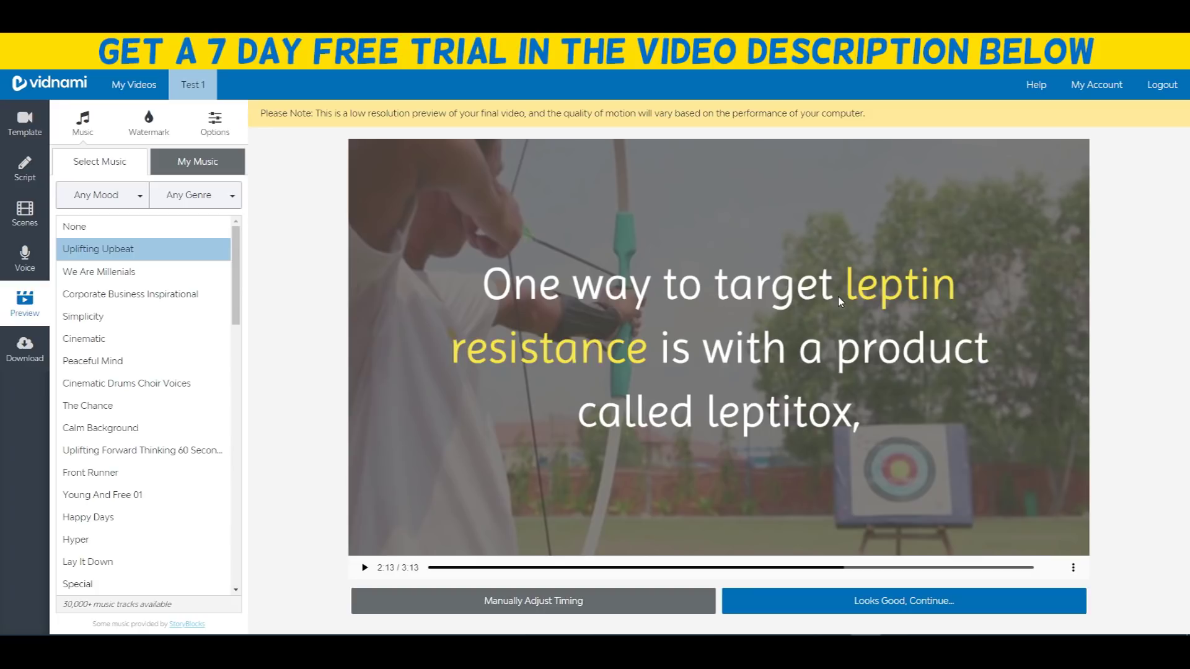
left_click(495, 566)
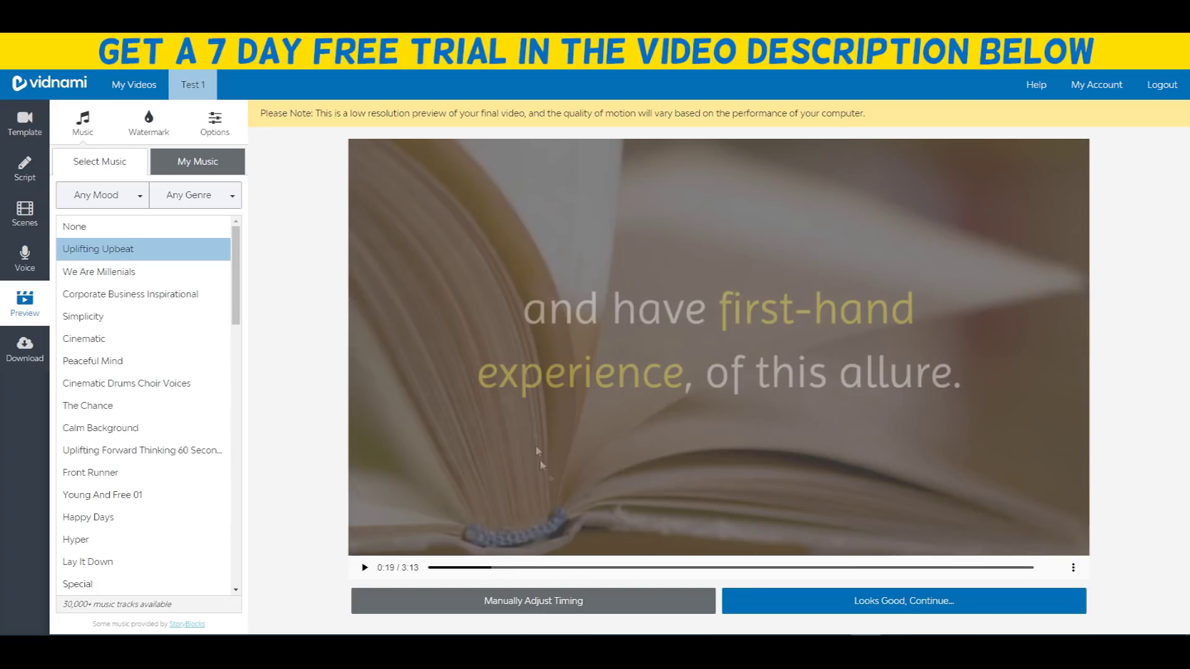
left_click(484, 567)
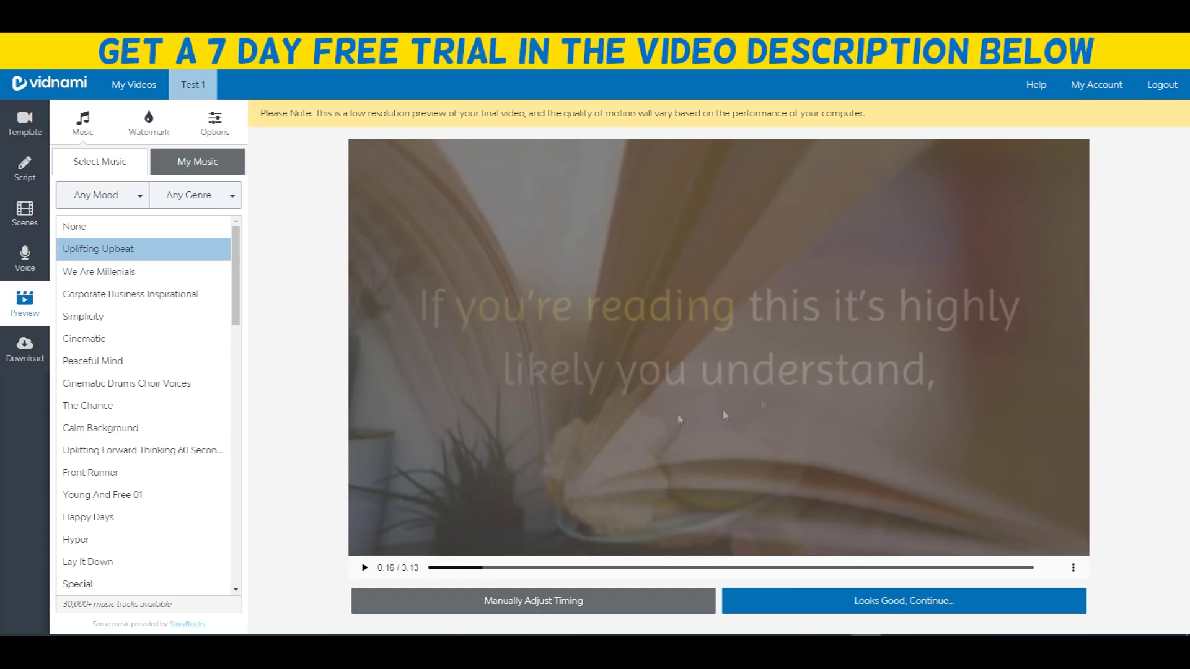
left_click_drag(479, 575, 488, 569)
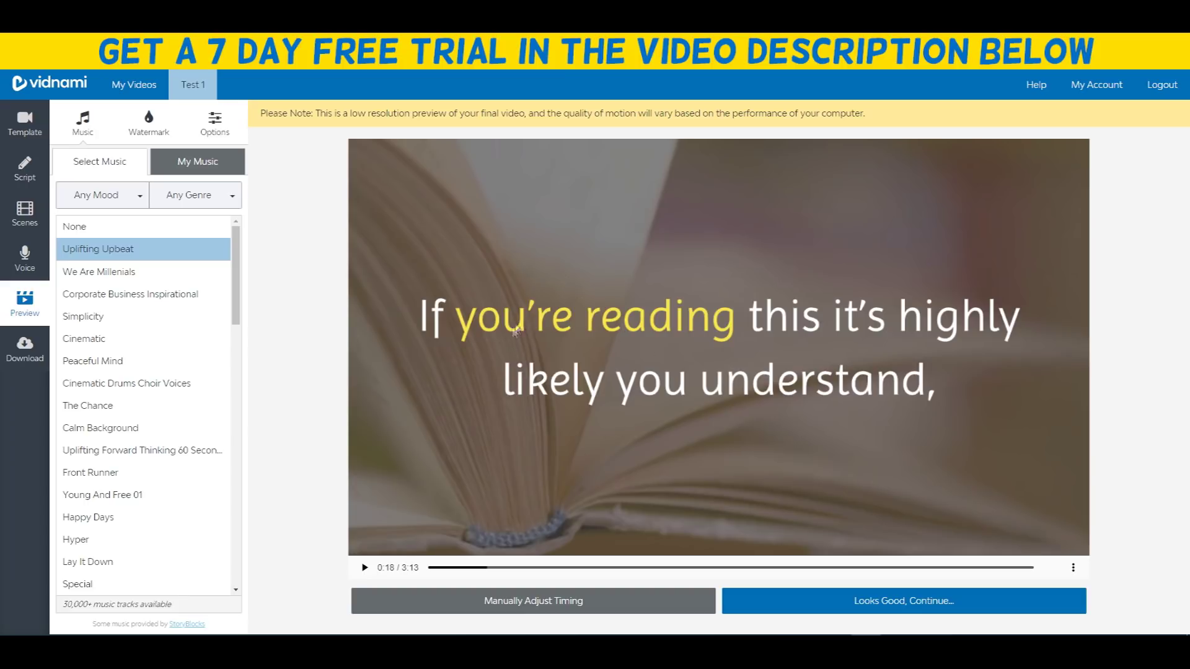
left_click(619, 568)
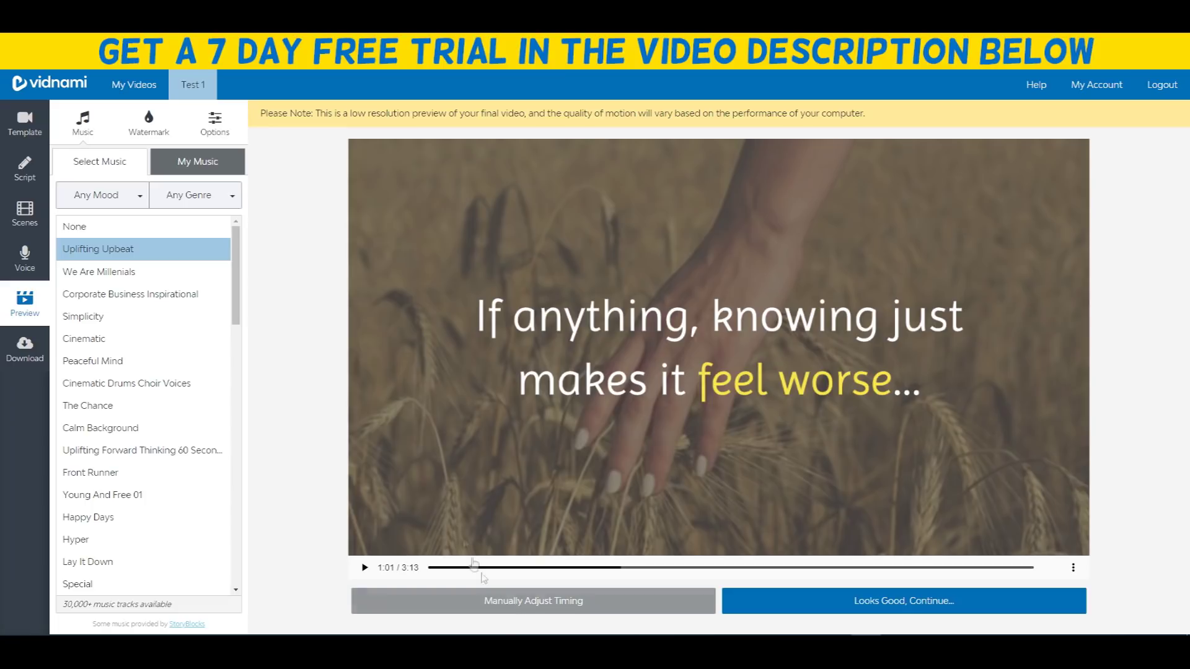
left_click(486, 600)
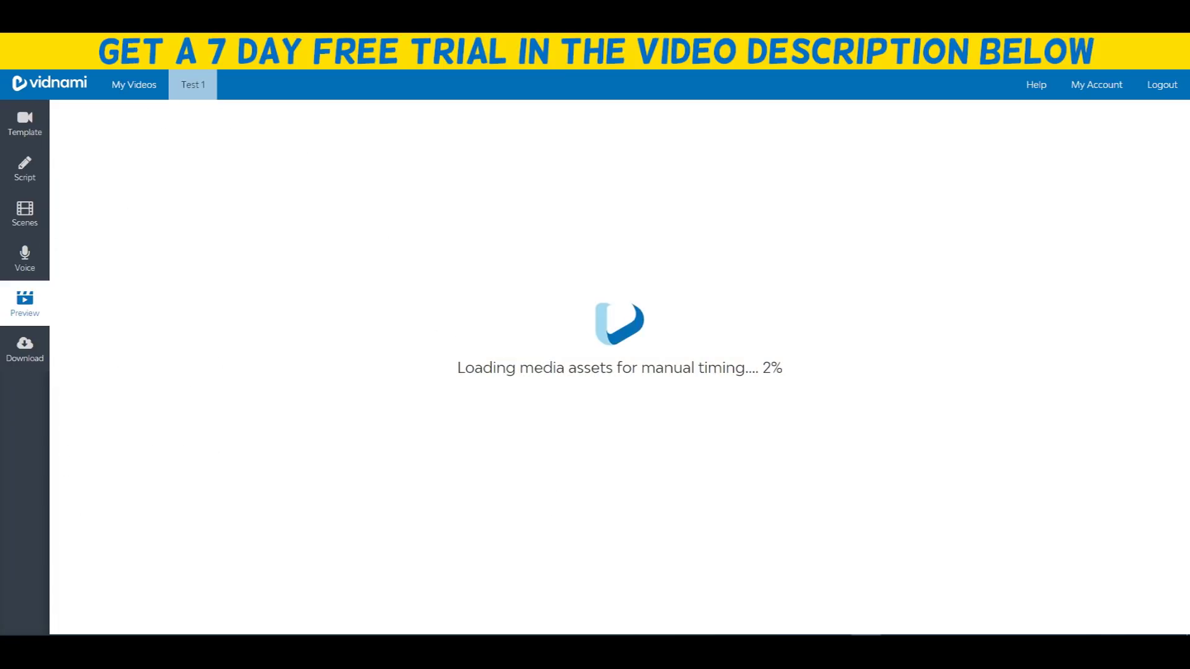
left_click(25, 270)
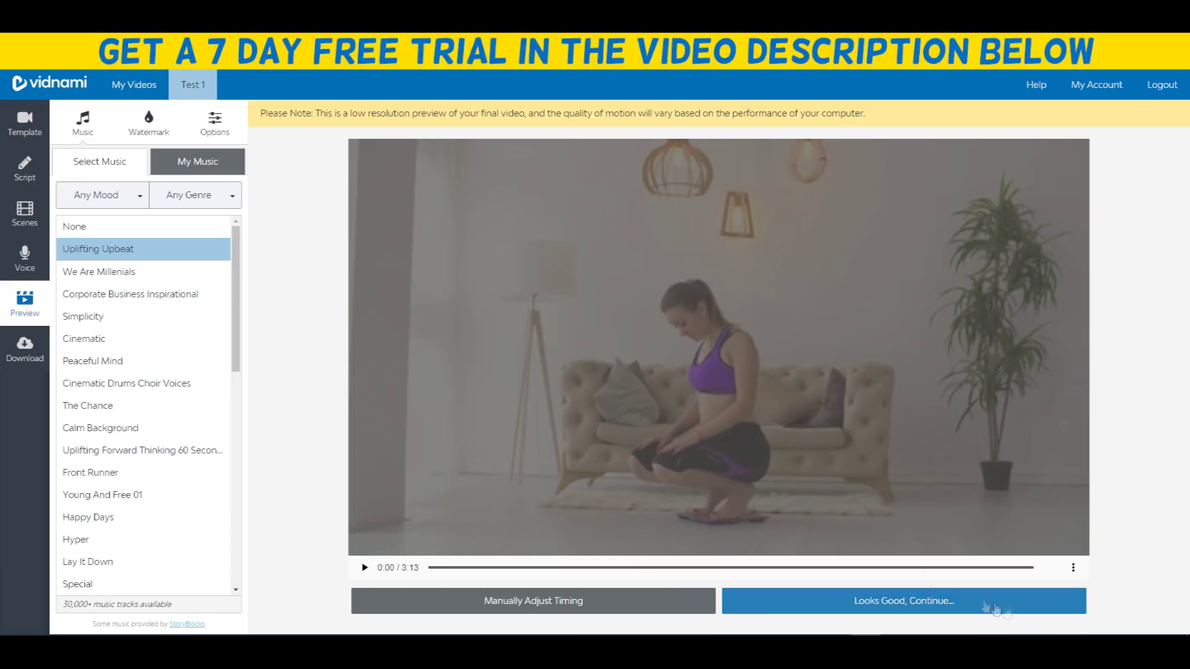
- Approve the preview and render the final Test 1 video for download
left_click(1073, 569)
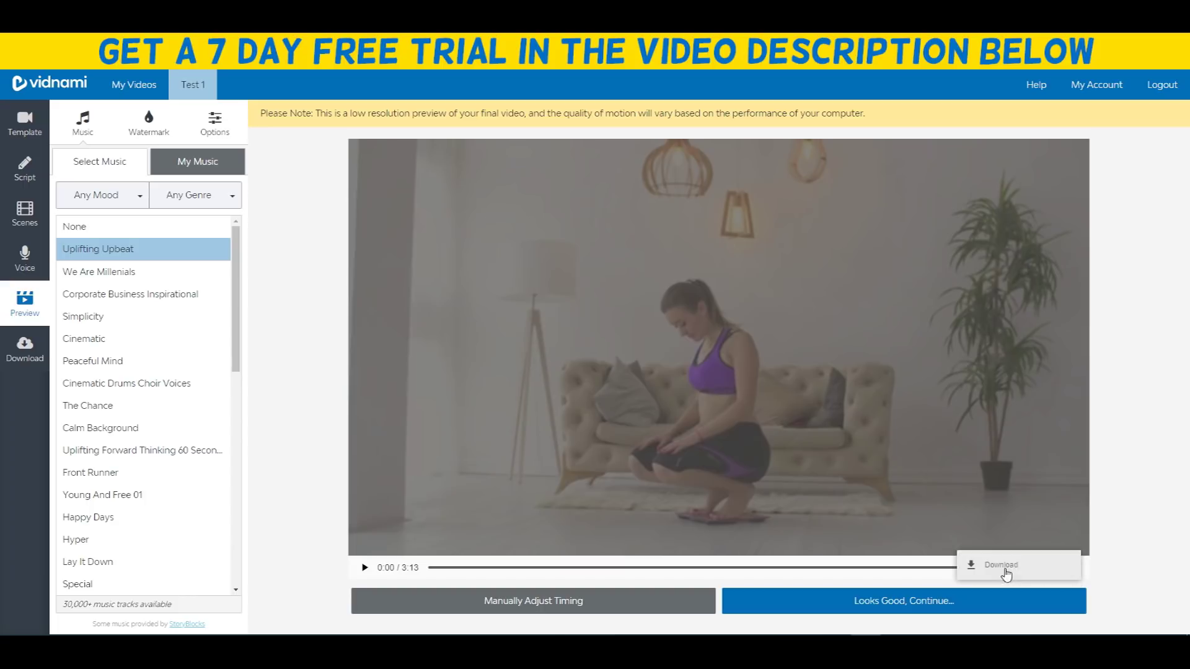
left_click(887, 604)
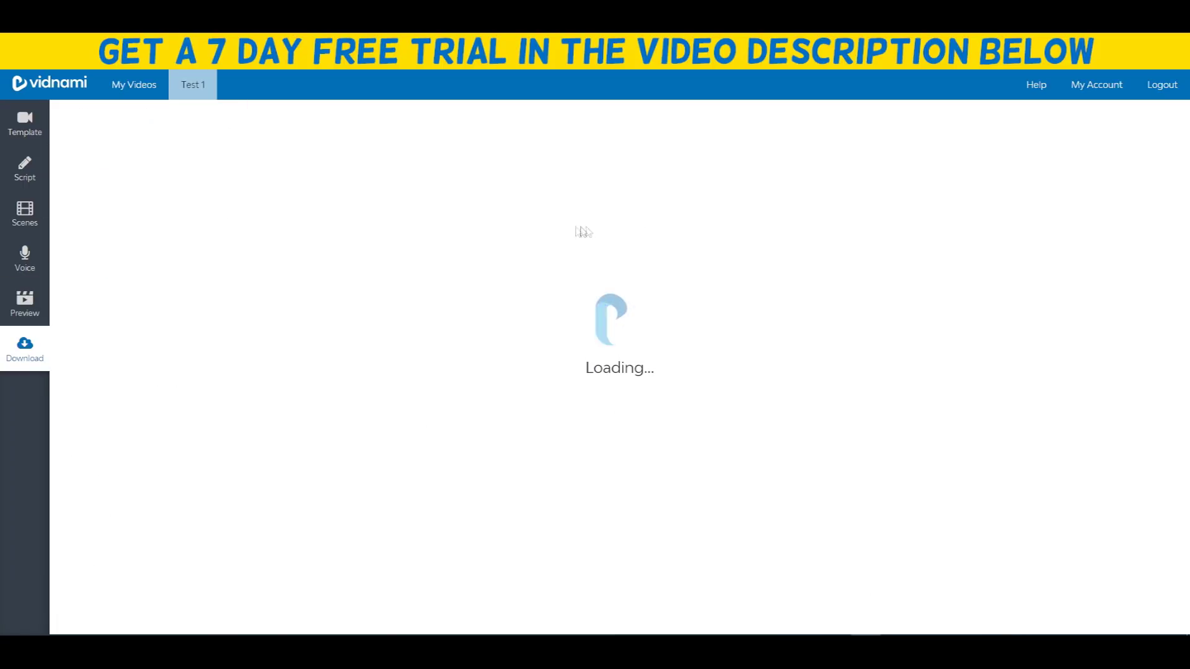
left_click(597, 218)
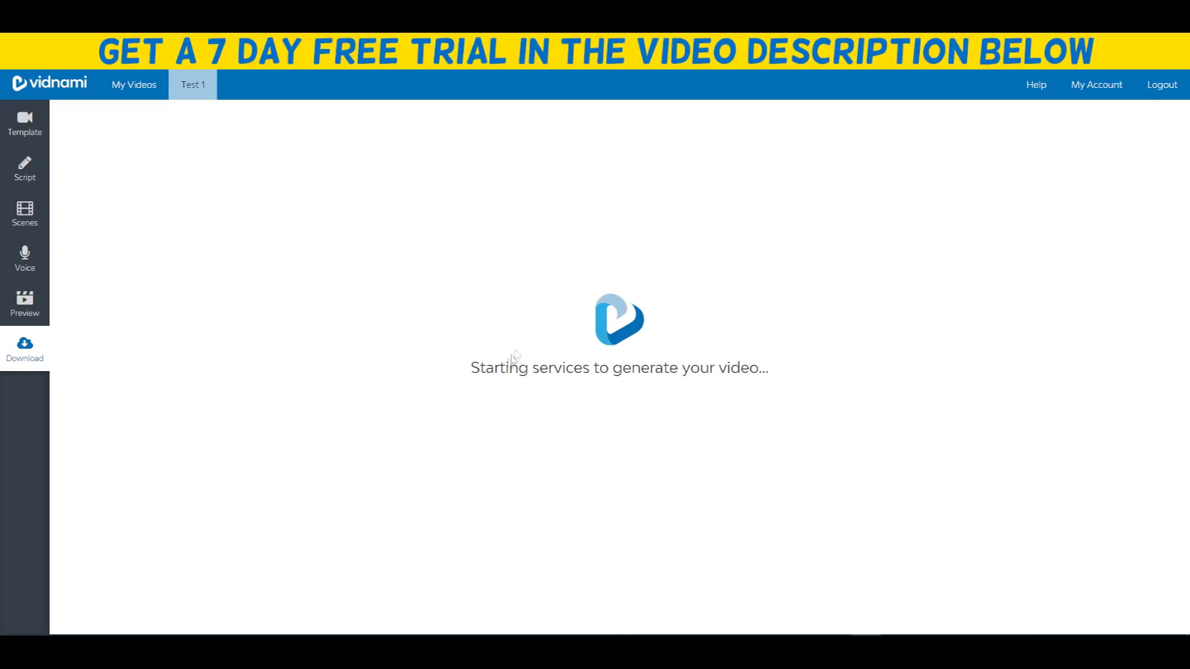
left_click_drag(481, 371, 708, 369)
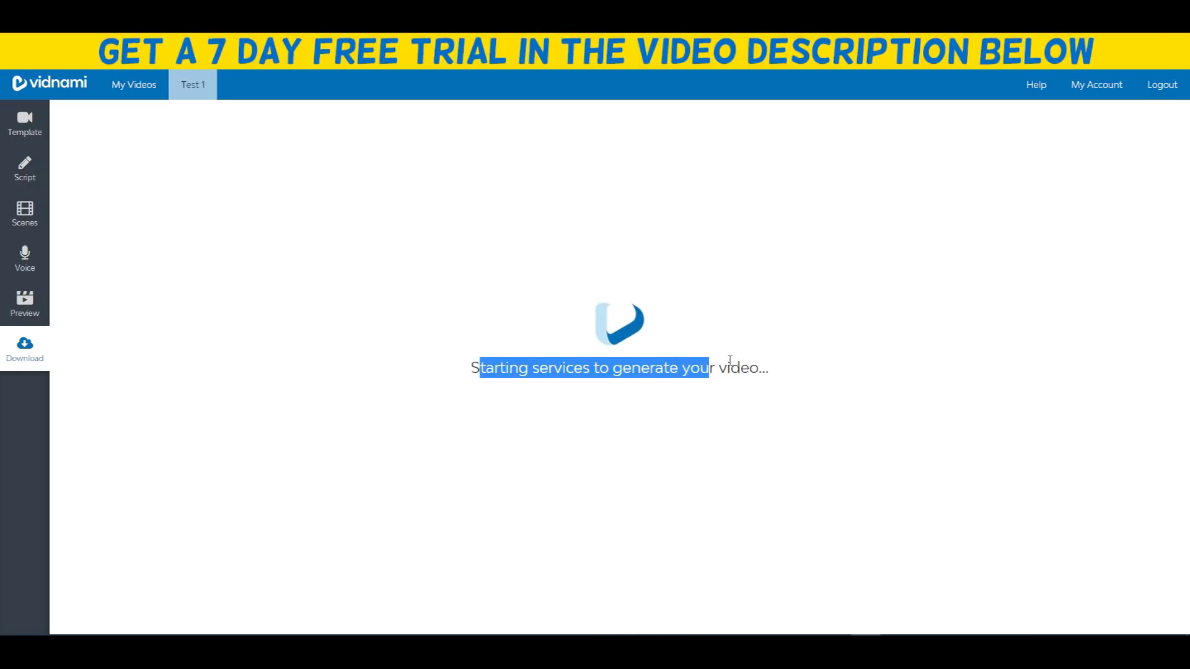
left_click(620, 397)
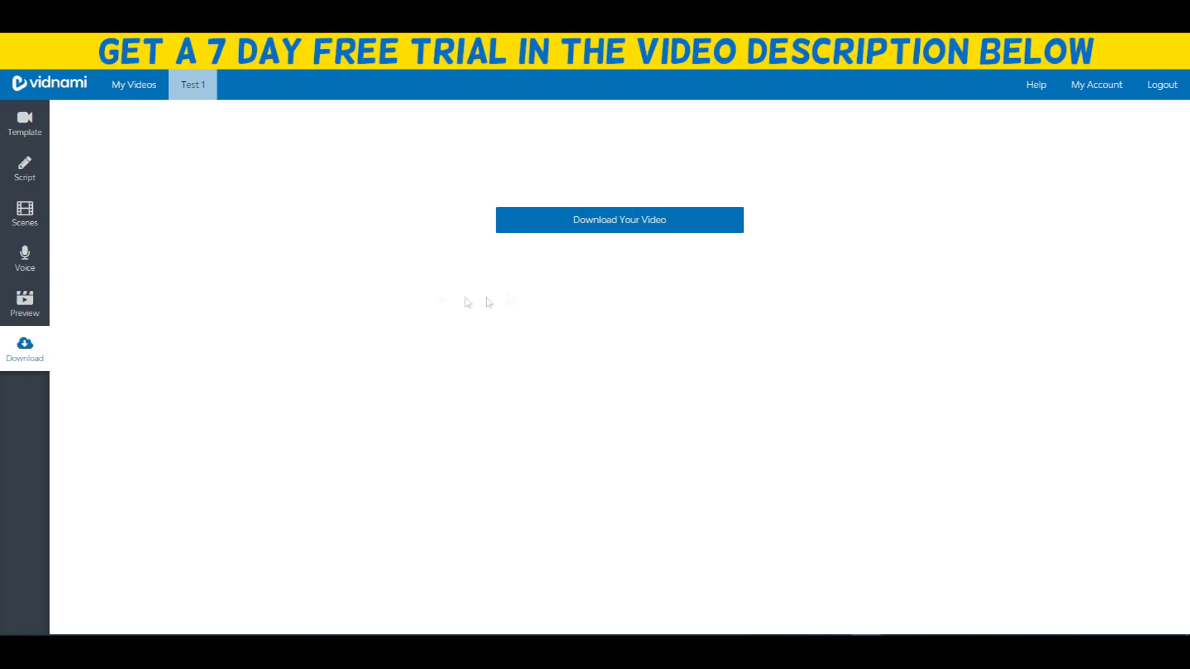
- Download the rendered Test 1 video to the computer as test-1.mp4
left_click(593, 222)
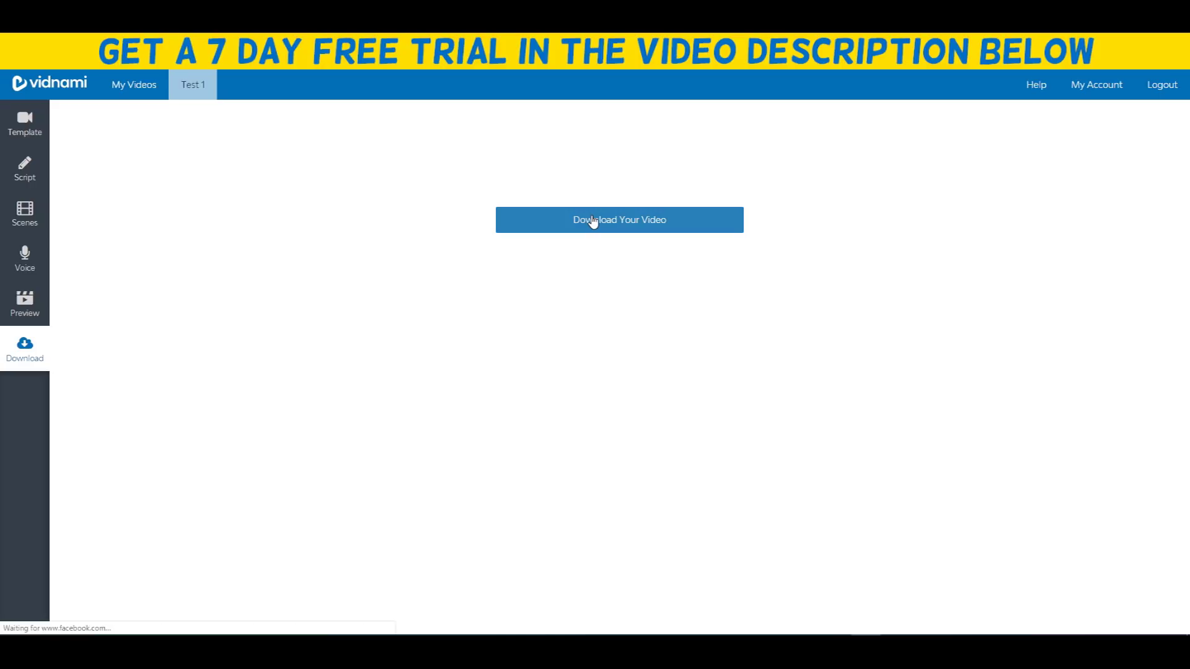